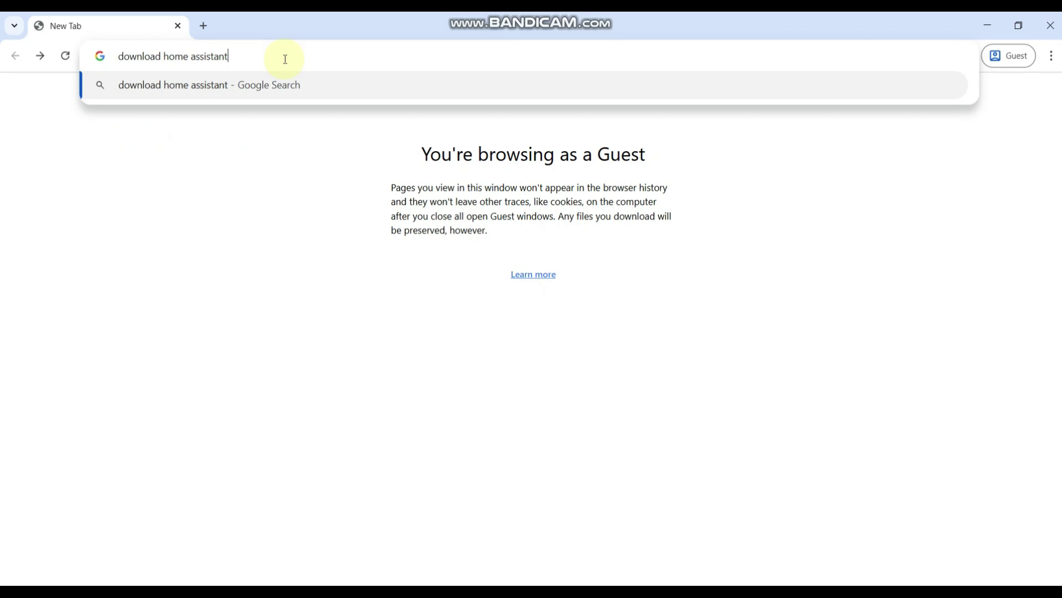
# Search Google for 'download home assistant' and open the Home Assistant Windows installation guide.
pyautogui.press('Return')
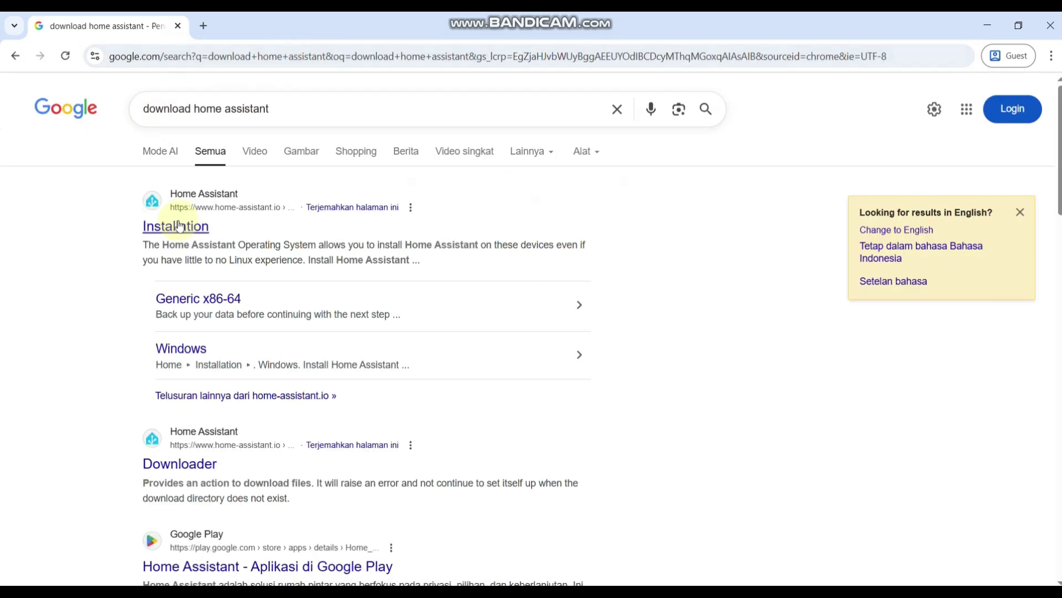
pyautogui.click(175, 230)
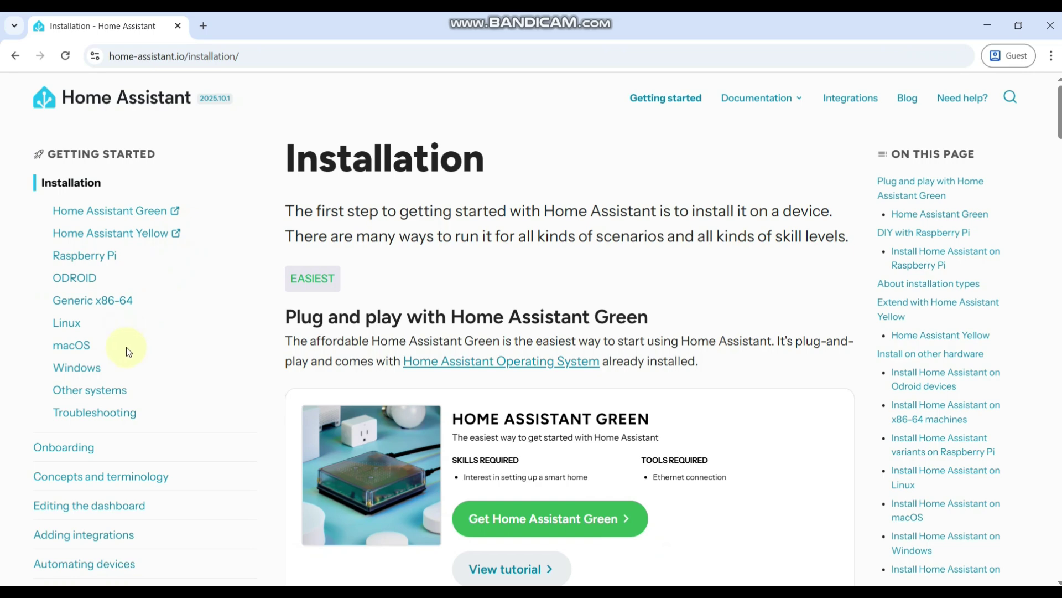
pyautogui.click(92, 374)
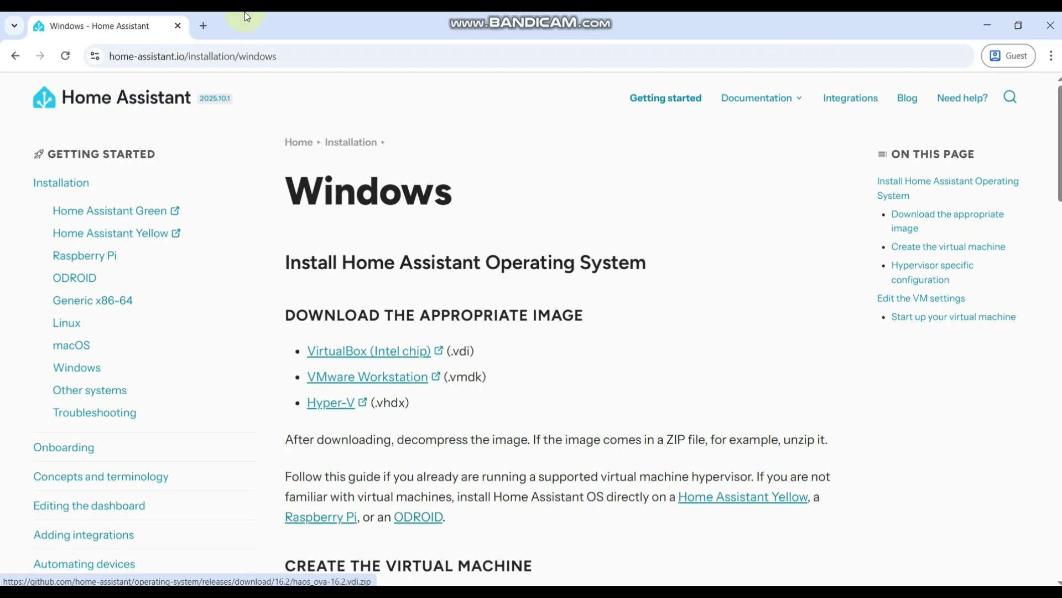
pyautogui.click(204, 26)
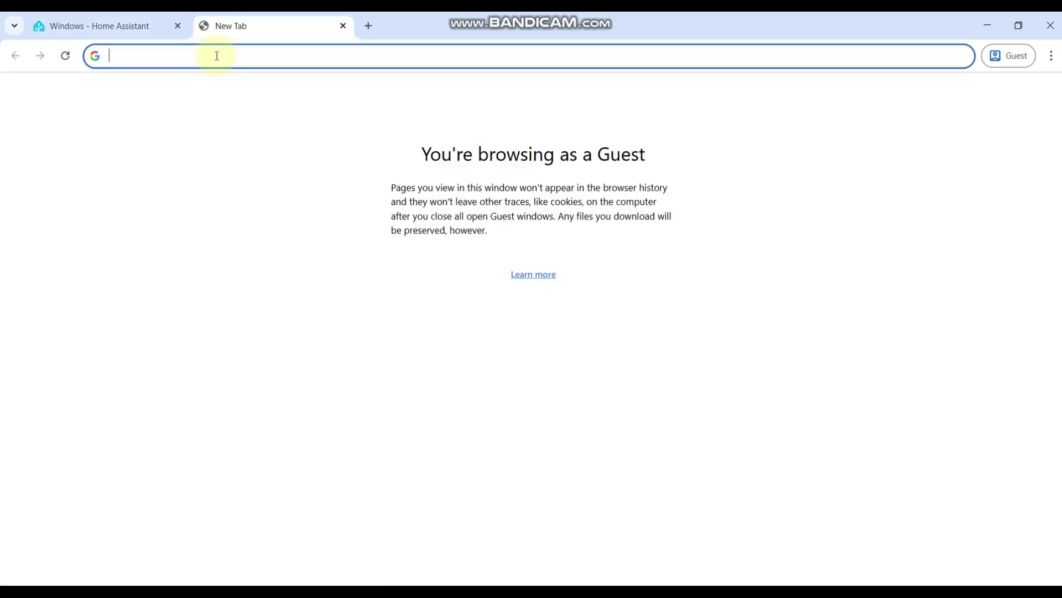
# Search 'download virtual box' and save the VirtualBox 7.2.2 Extension Pack from virtualbox.org to Downloads.
pyautogui.write('download')
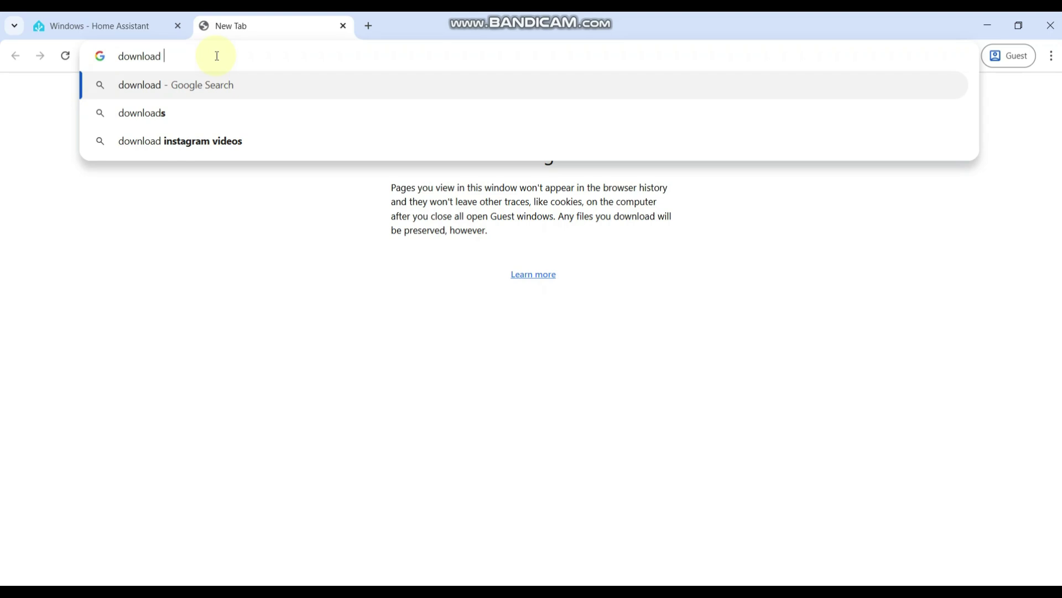
pyautogui.write(' virtual ')
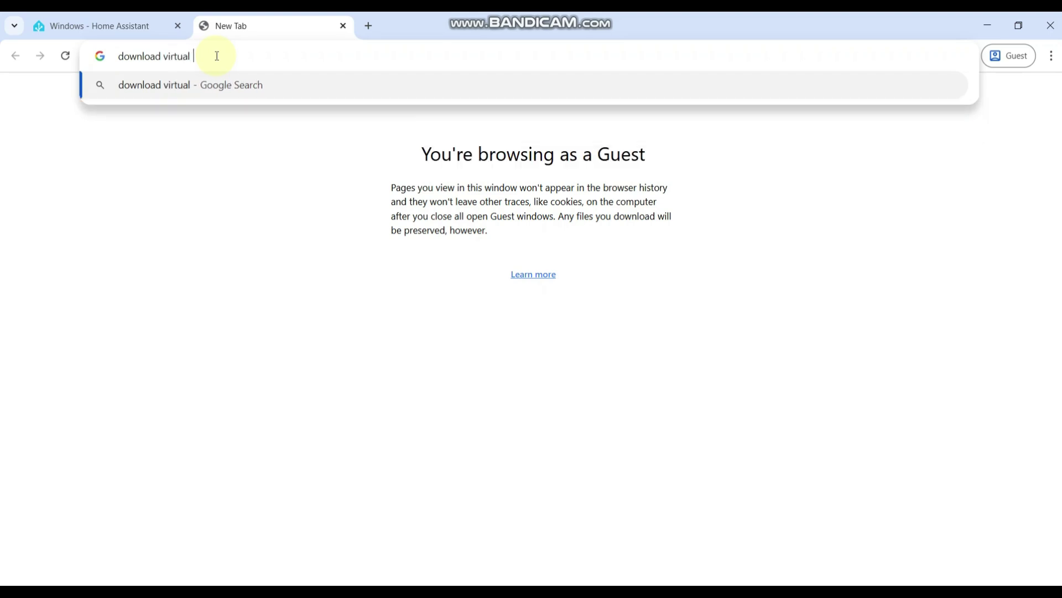
pyautogui.write('bo')
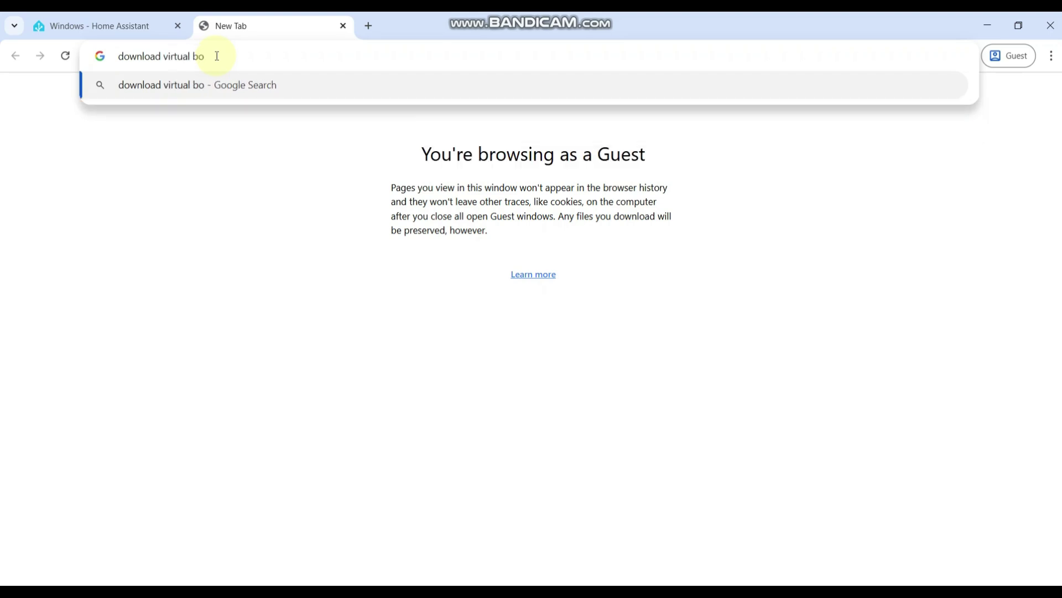
pyautogui.write('x')
pyautogui.press('Return')
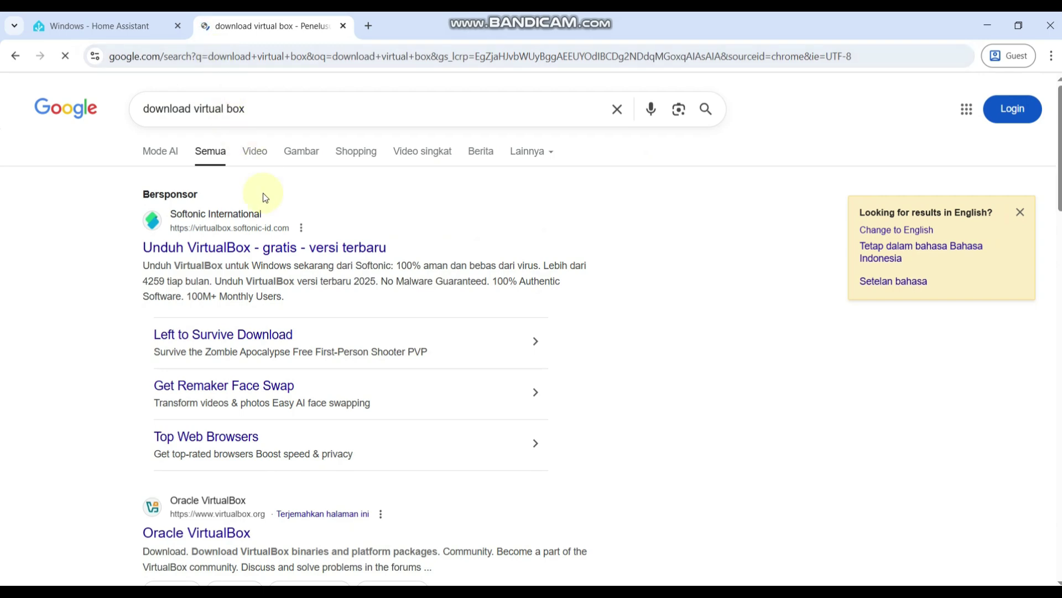
pyautogui.scroll(-6, 266, 267)
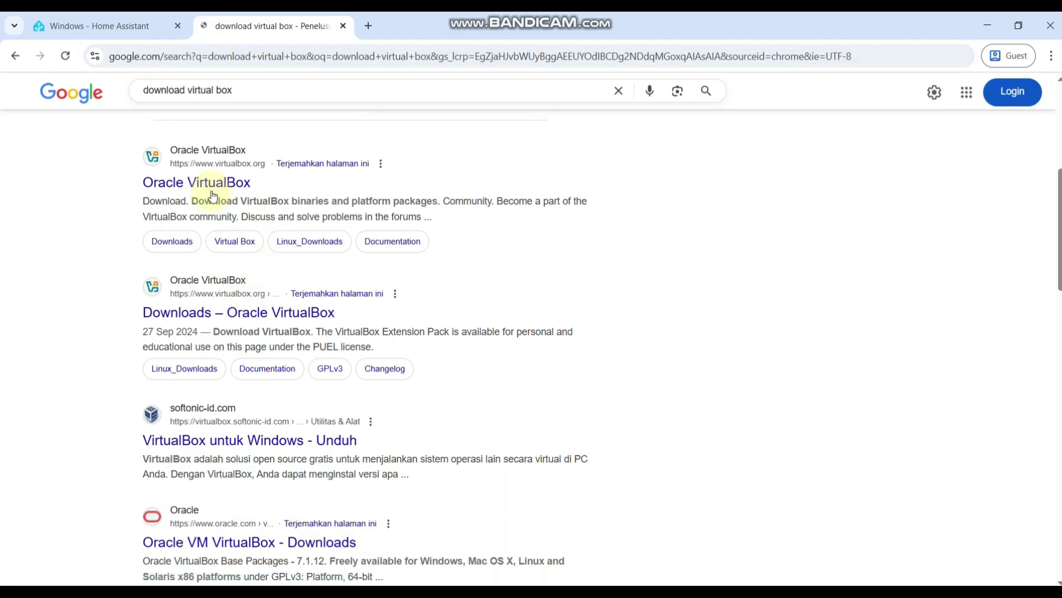
pyautogui.click(235, 313)
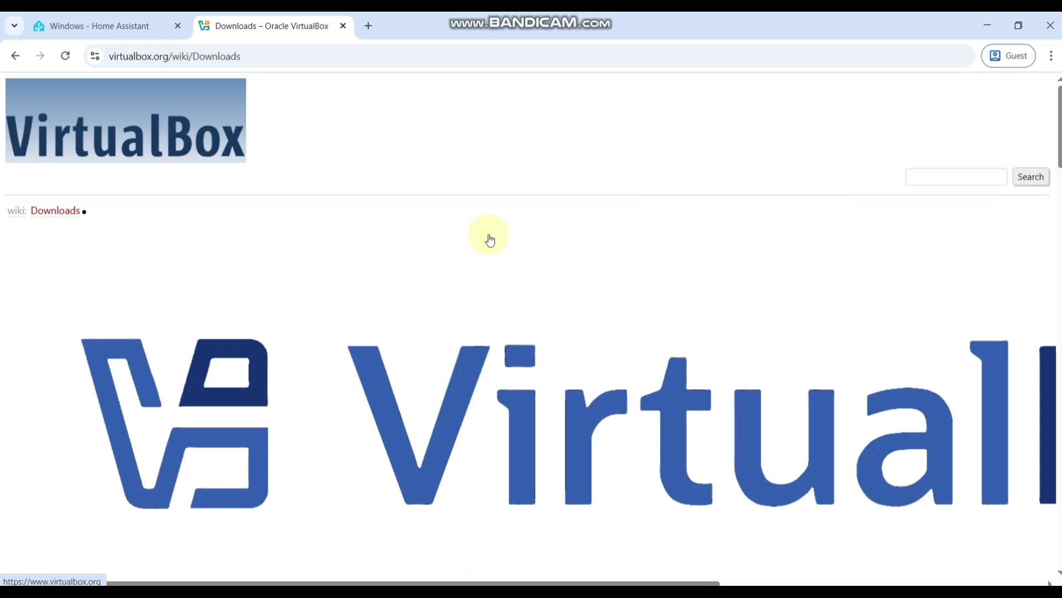
pyautogui.scroll(-10, 569, 222)
pyautogui.scroll(-15, 579, 222)
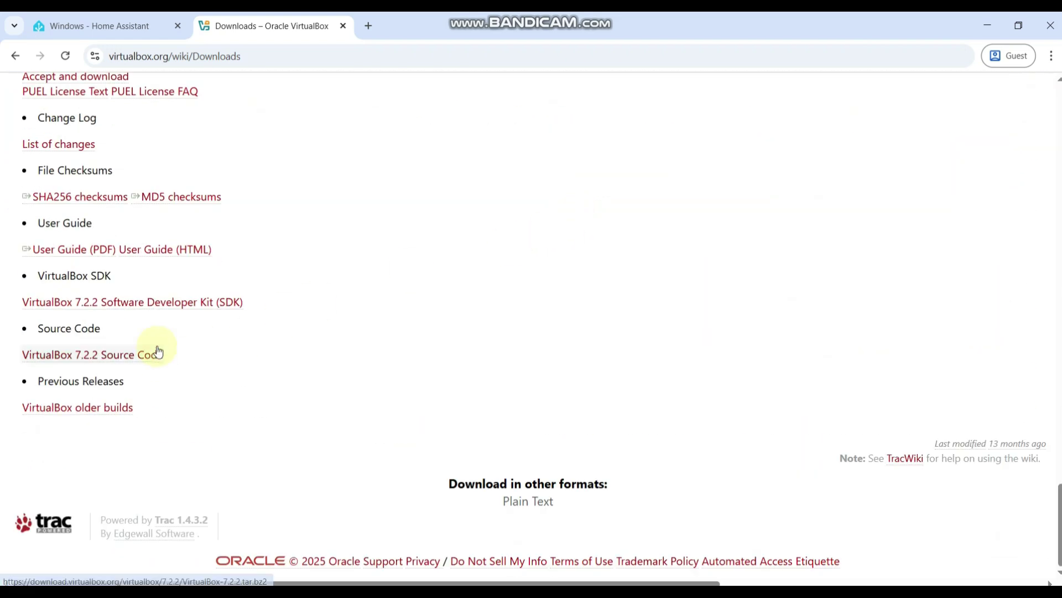
pyautogui.scroll(2, 108, 207)
pyautogui.click(106, 218)
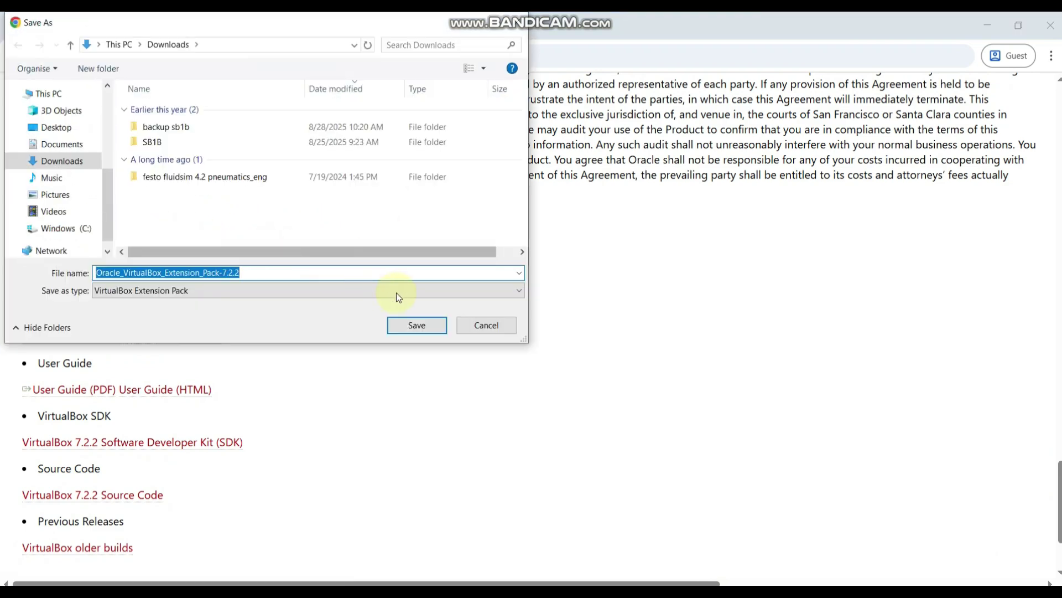
pyautogui.click(420, 325)
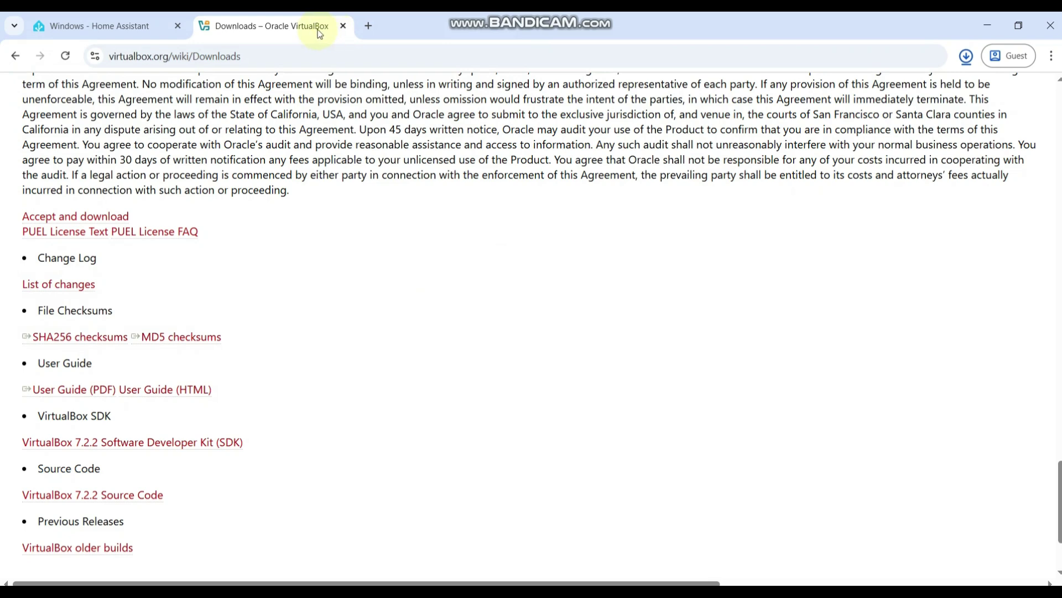
pyautogui.click(108, 24)
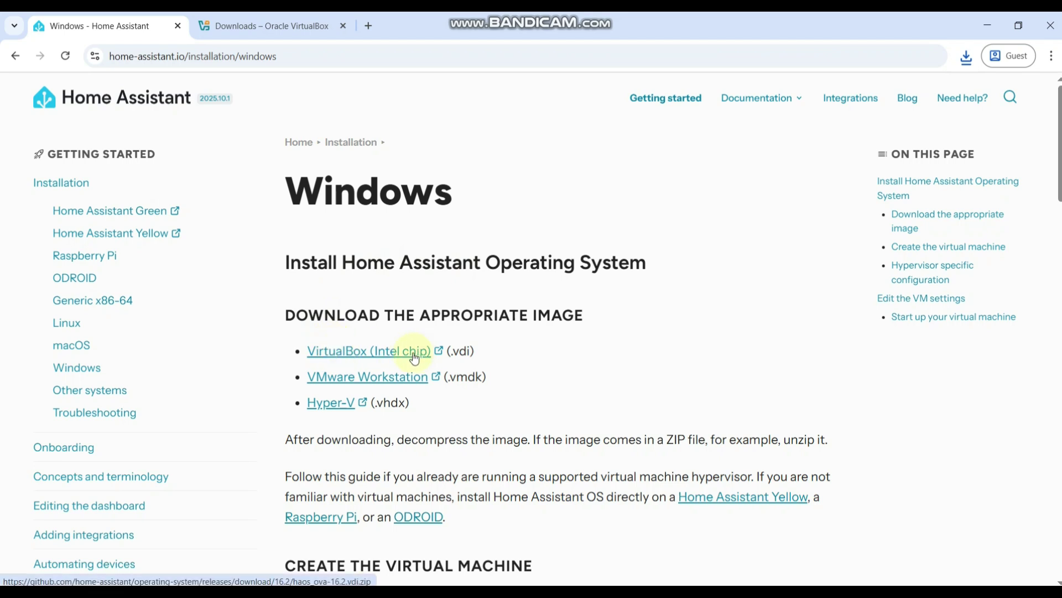
# Save the VirtualBox (Intel chip) image haos_ova-16.2.vdi.zip and open the downloaded Extension Pack.
pyautogui.click(370, 354)
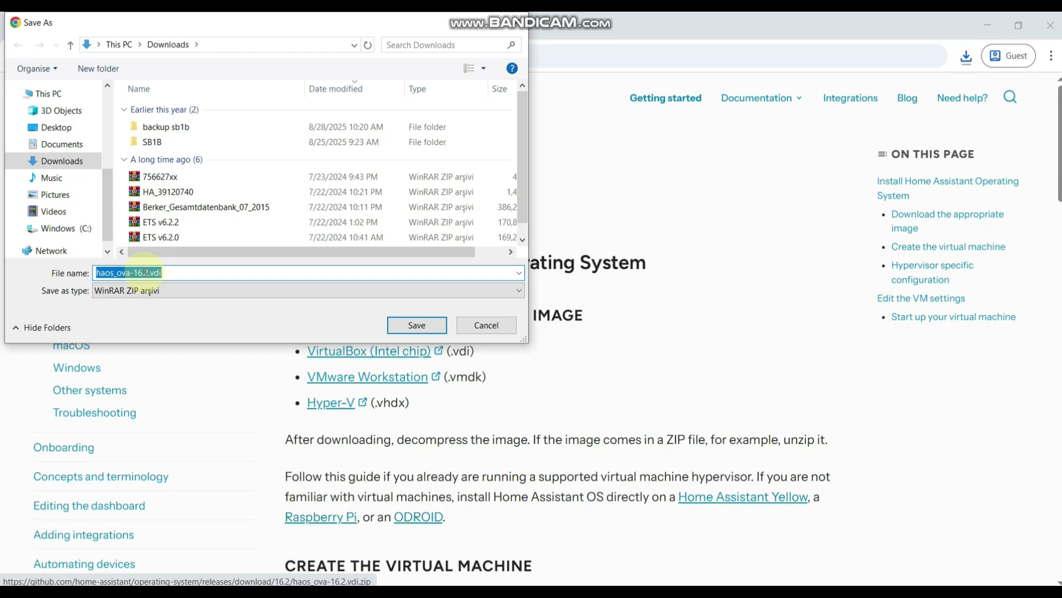
pyautogui.click(419, 325)
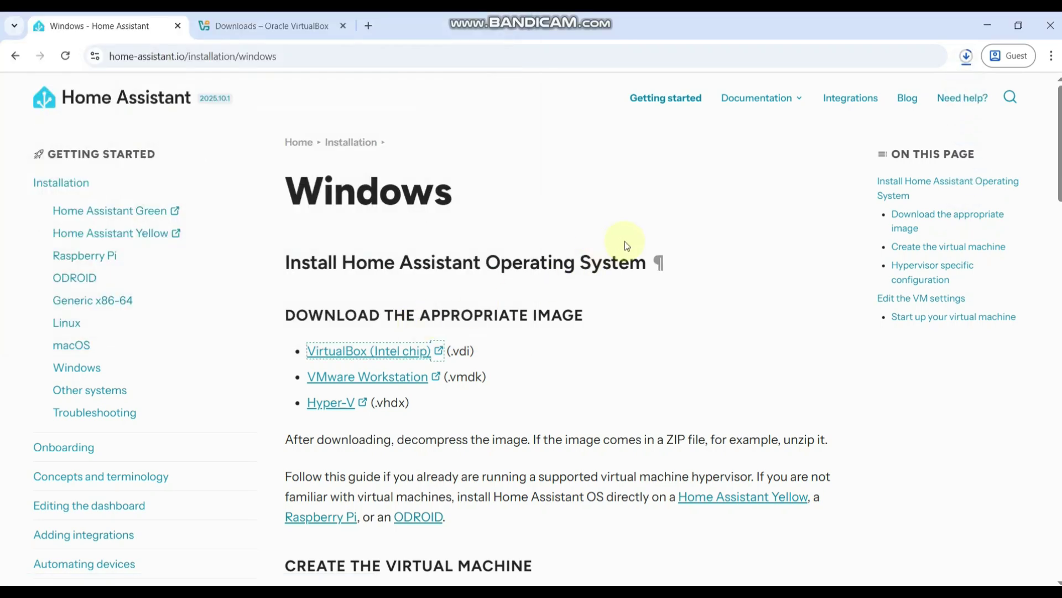
pyautogui.click(966, 56)
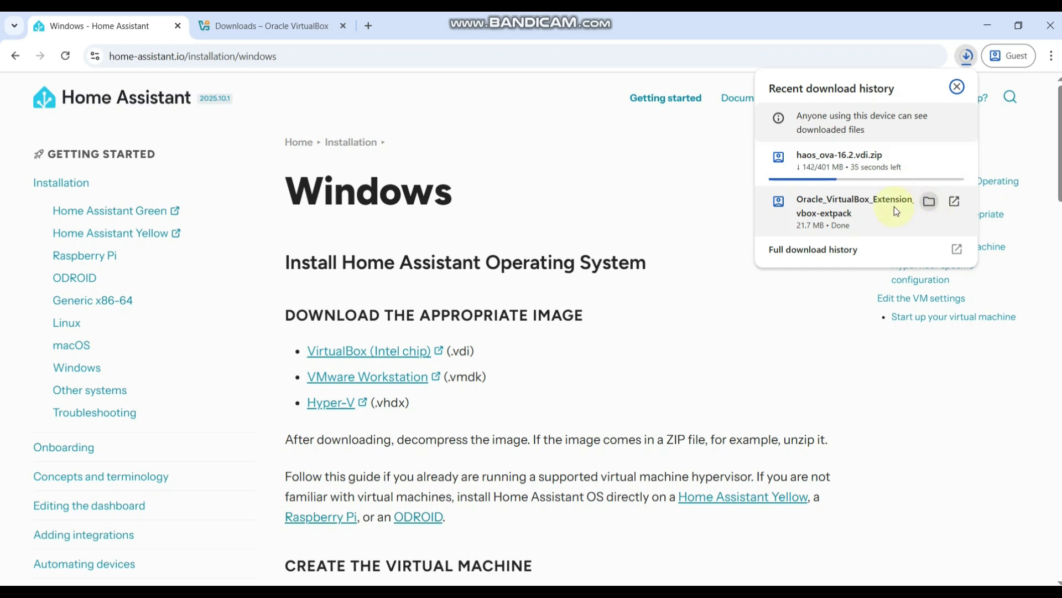
pyautogui.click(953, 203)
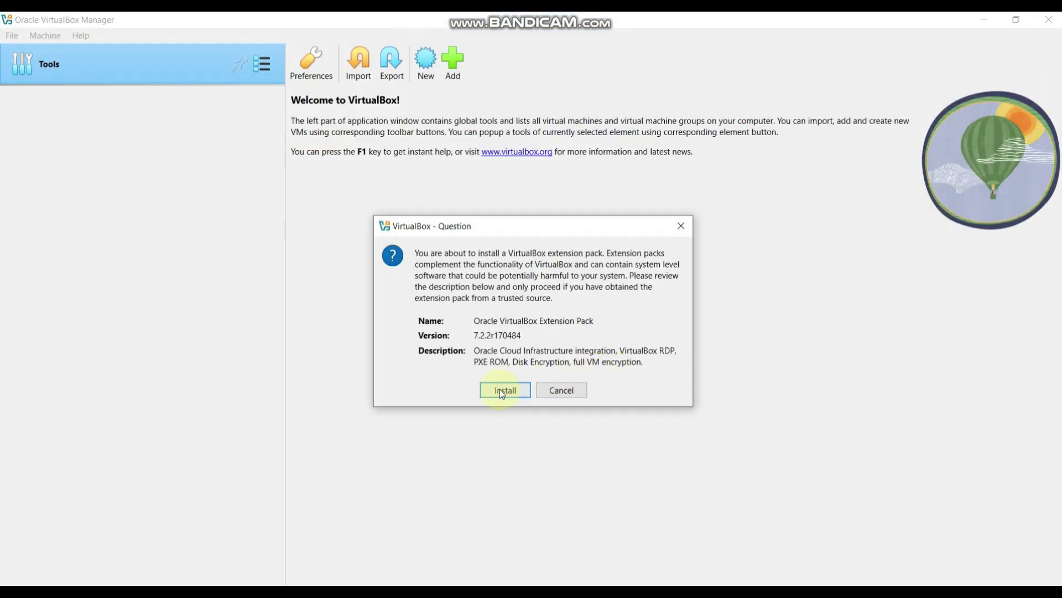
# Install the Extension Pack, agreeing to its licence, and dismiss the version-mismatch result notice.
pyautogui.click(500, 390)
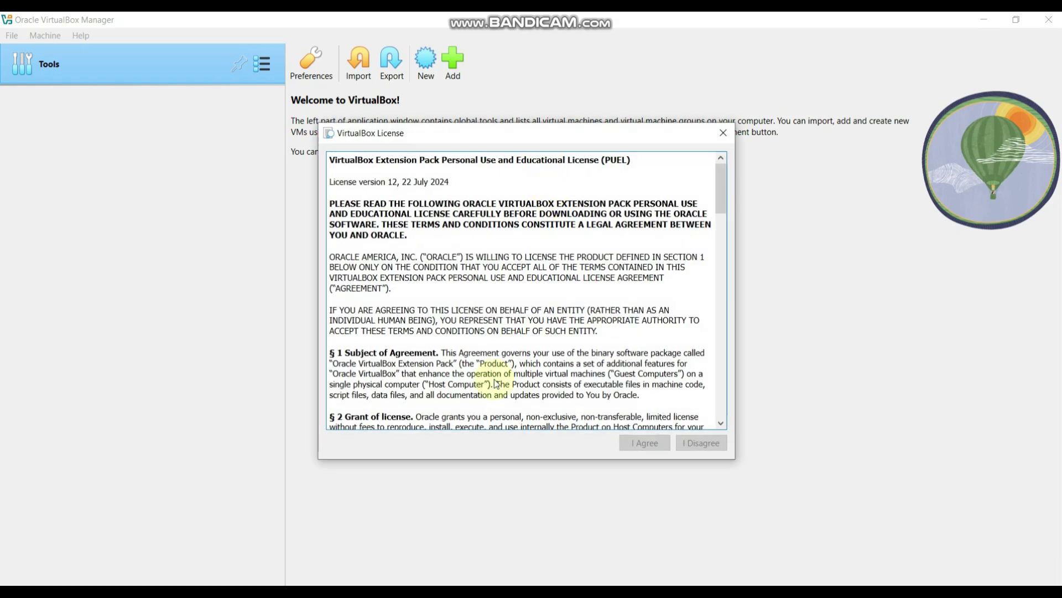
pyautogui.click(720, 242)
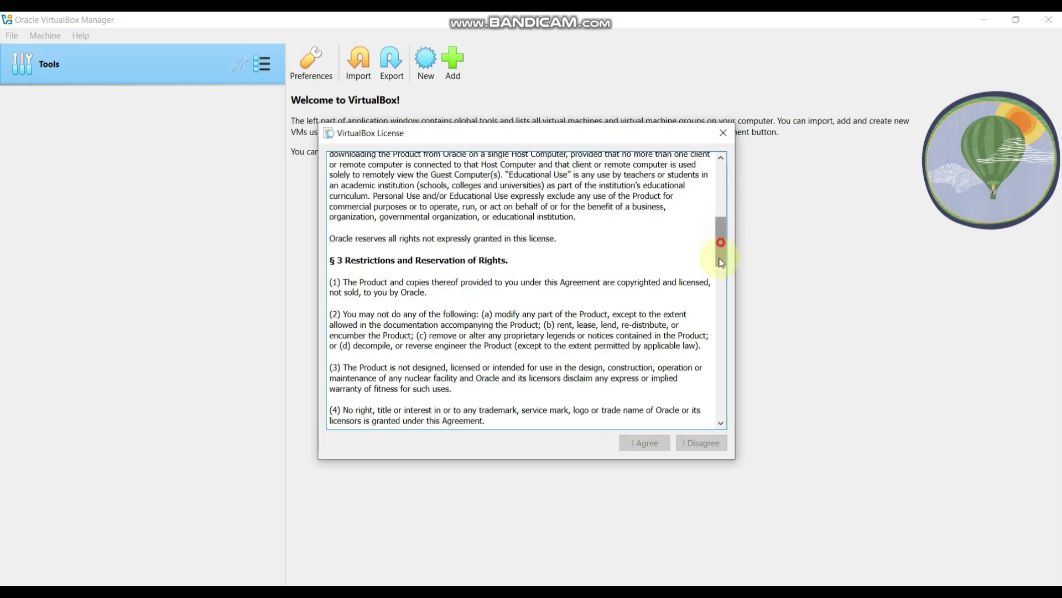
pyautogui.moveTo(722, 262); pyautogui.dragTo(714, 471)
pyautogui.click(644, 443)
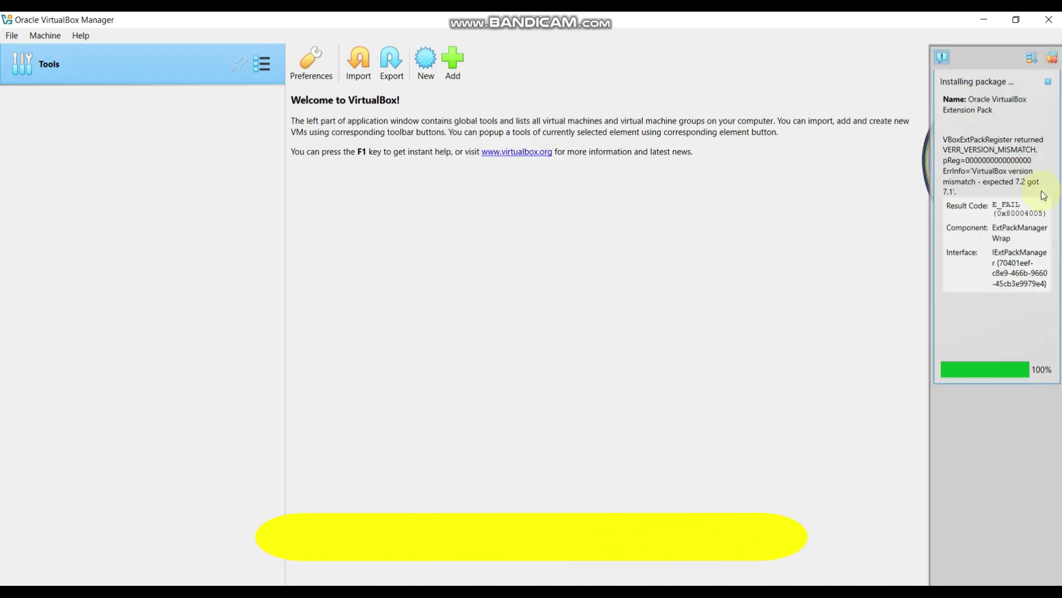
pyautogui.click(1049, 75)
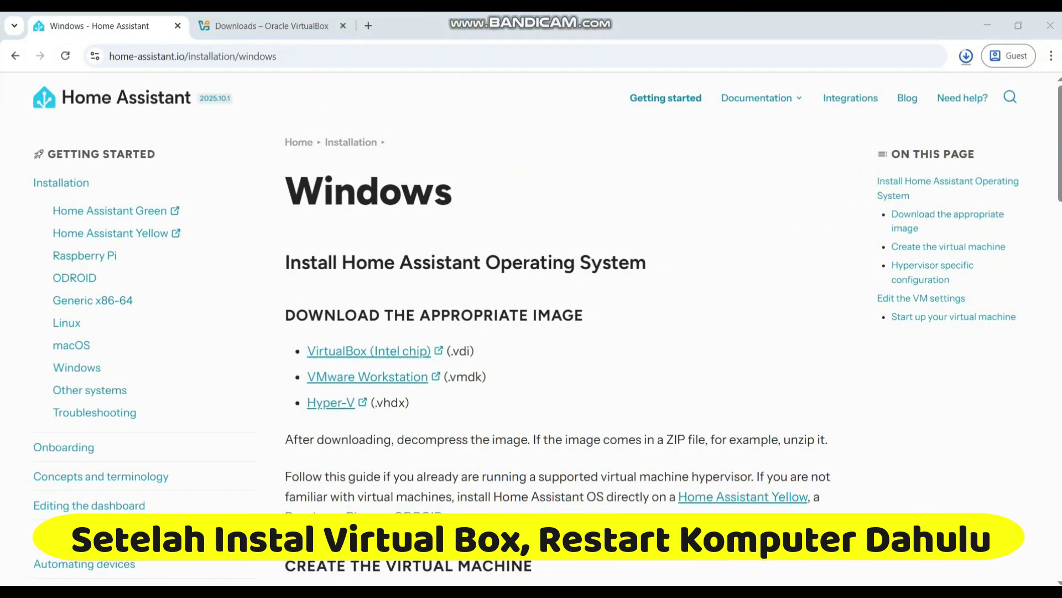
# Launch Oracle VirtualBox from the Start menu.
pyautogui.press('super')
pyautogui.click(127, 489)
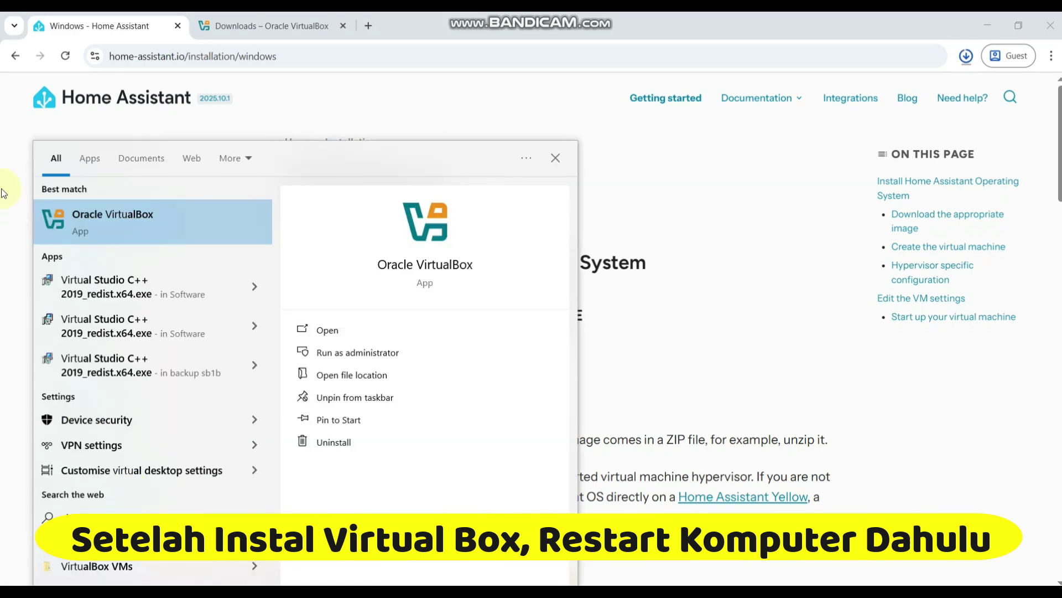
pyautogui.click(96, 220)
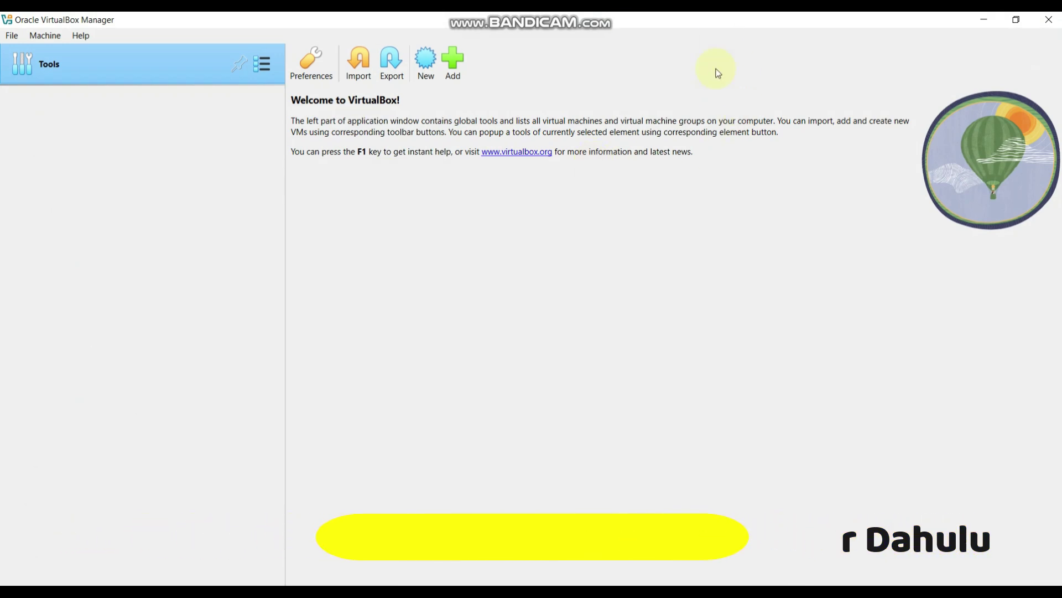
# Show the downloaded haos_ova-16.2.vdi archive in its Downloads folder from Chrome's downloads list.
pyautogui.click(990, 27)
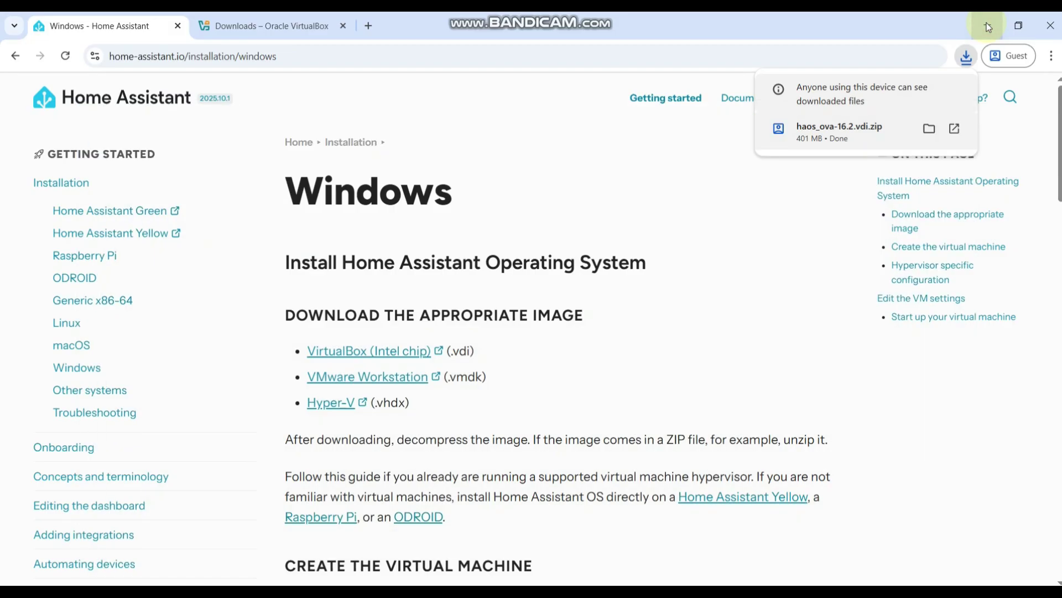
pyautogui.click(971, 60)
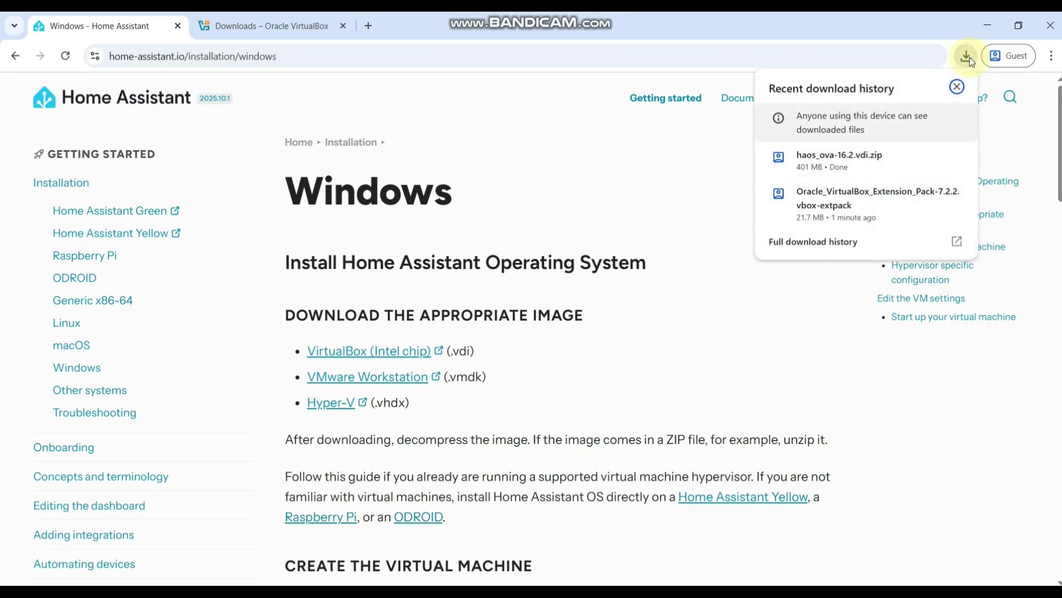
pyautogui.moveTo(843, 163)
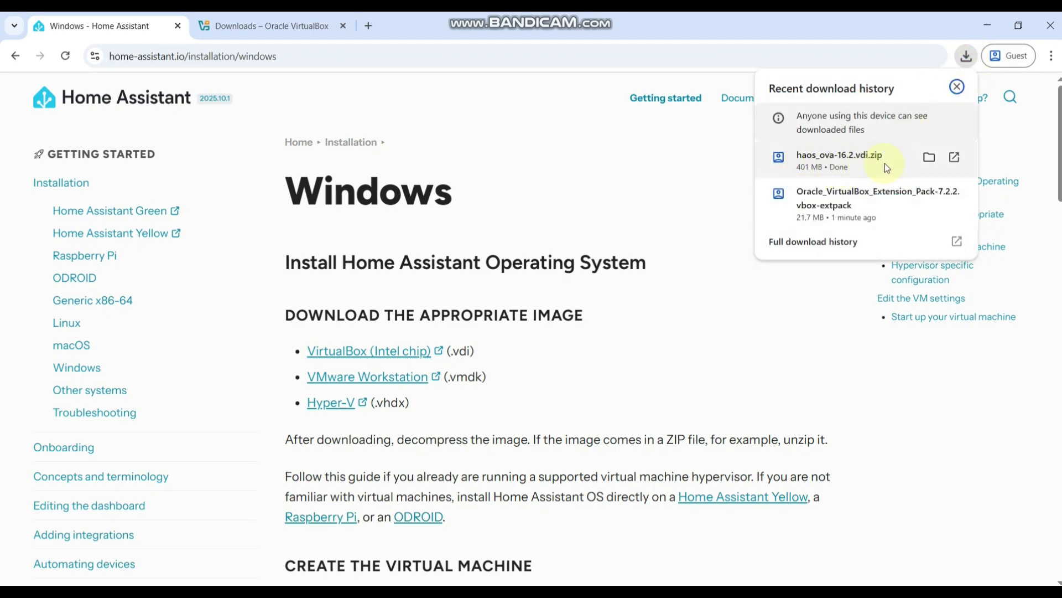
pyautogui.click(928, 158)
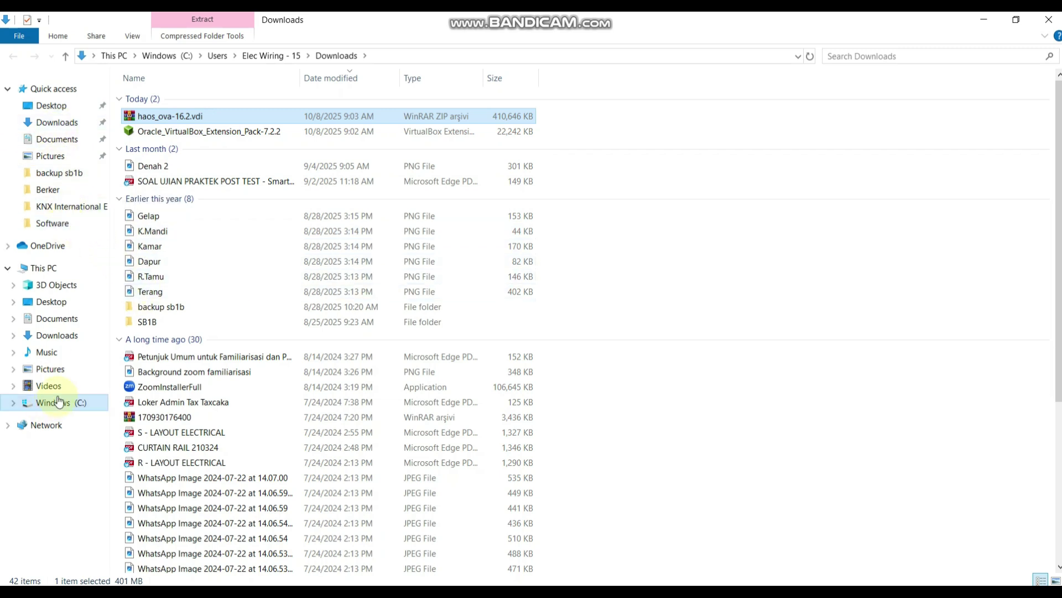
# Create a new folder named 'Homeassistant saya' in Documents.
pyautogui.click(48, 142)
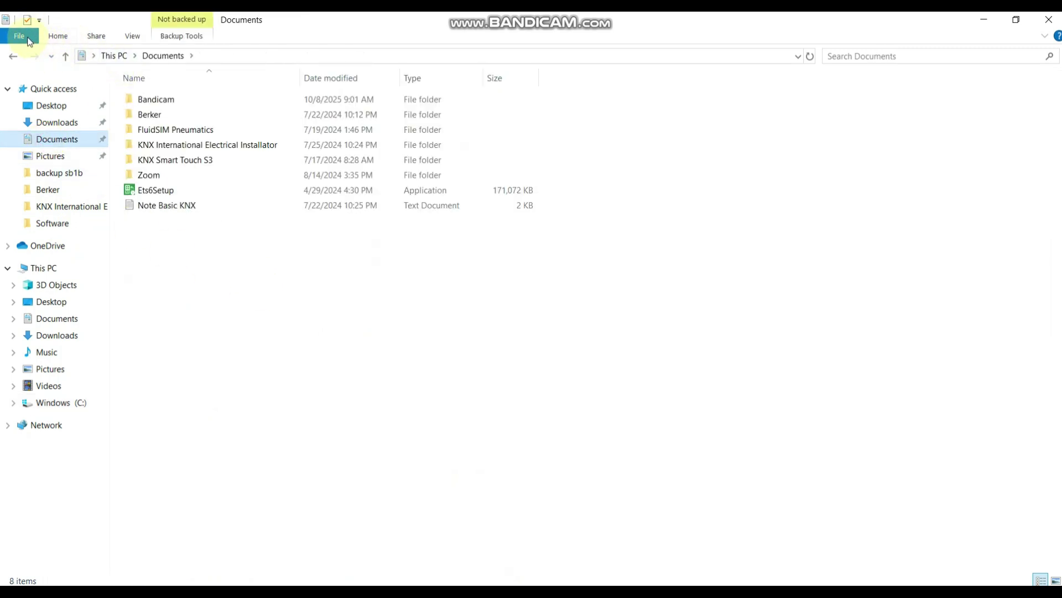
pyautogui.rightClick(182, 274)
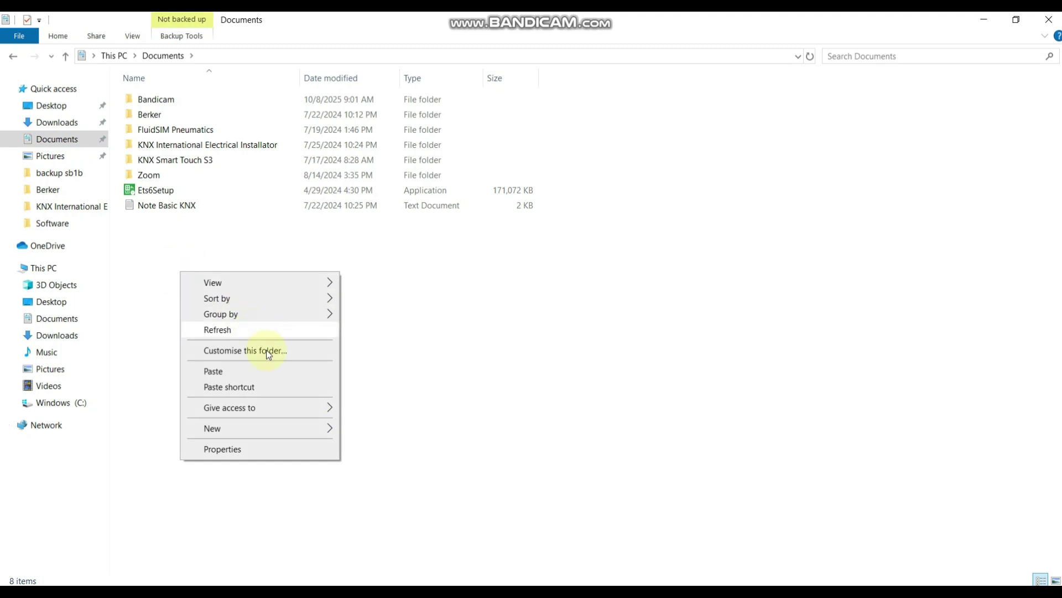
pyautogui.moveTo(299, 435)
pyautogui.click(391, 233)
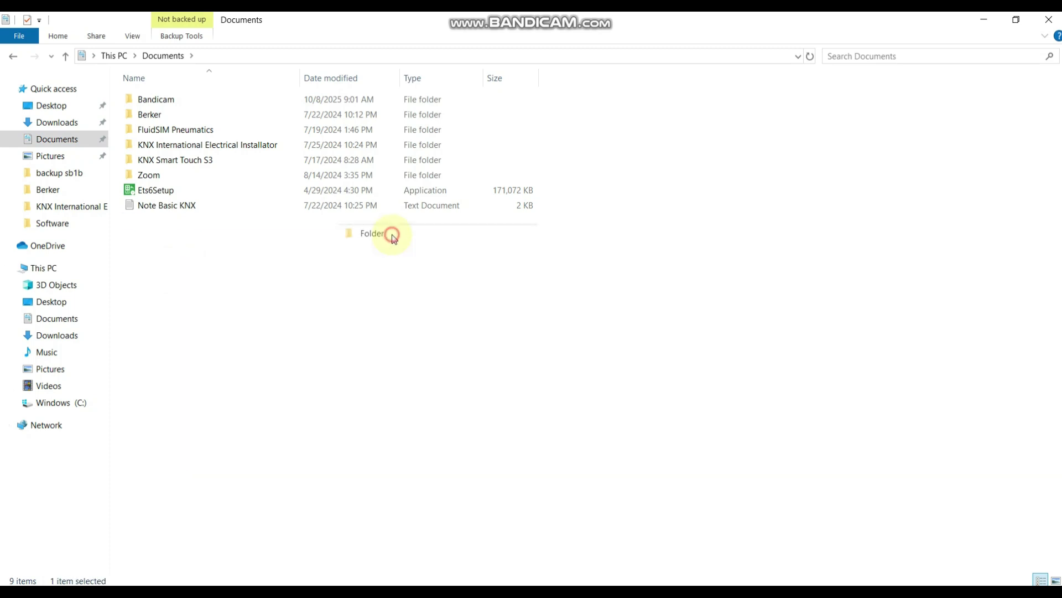
pyautogui.write('Home')
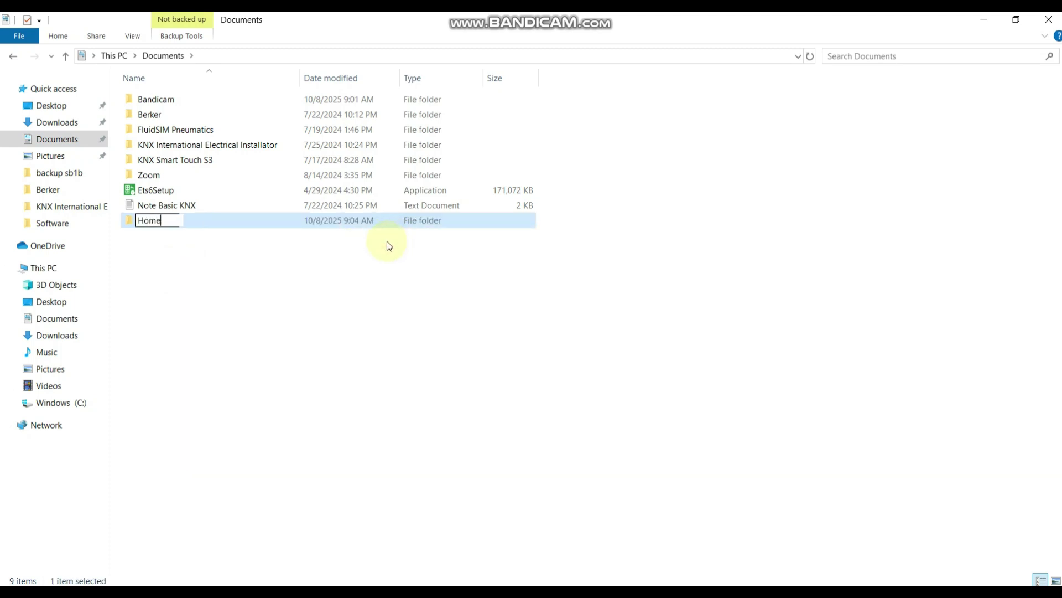
pyautogui.write('assistant ')
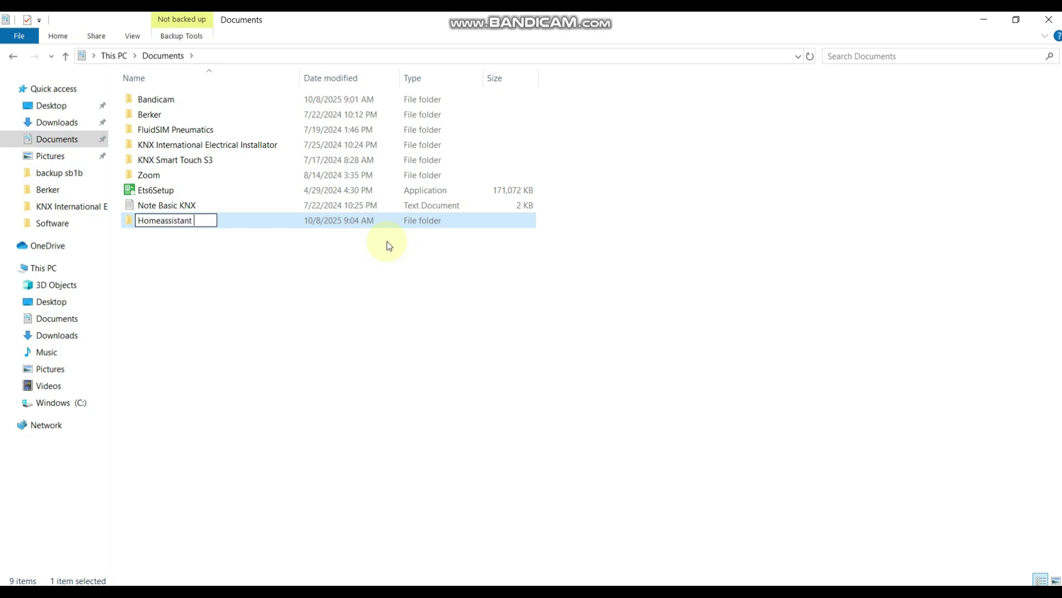
pyautogui.write('saya')
pyautogui.press('Return')
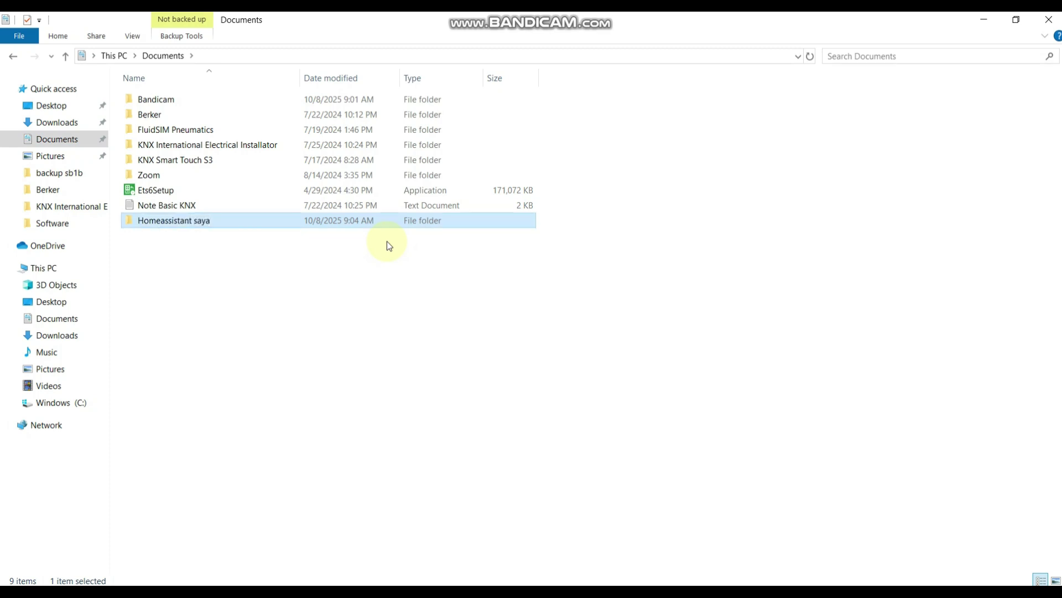
# Paste the haos_ova-16.2.vdi archive into the Homeassistant saya folder.
pyautogui.doubleClick(202, 220)
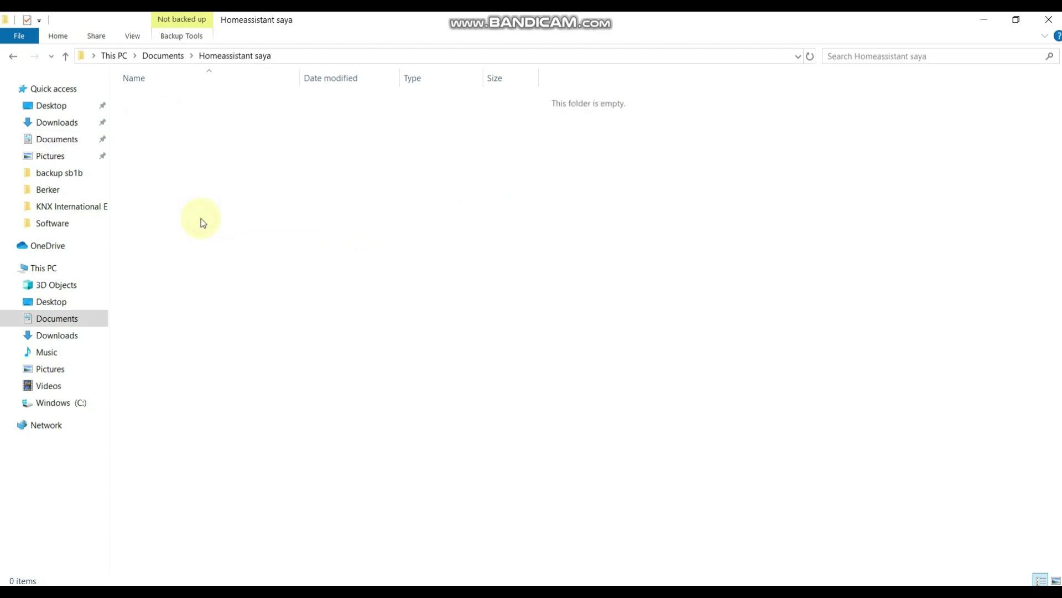
pyautogui.rightClick(255, 169)
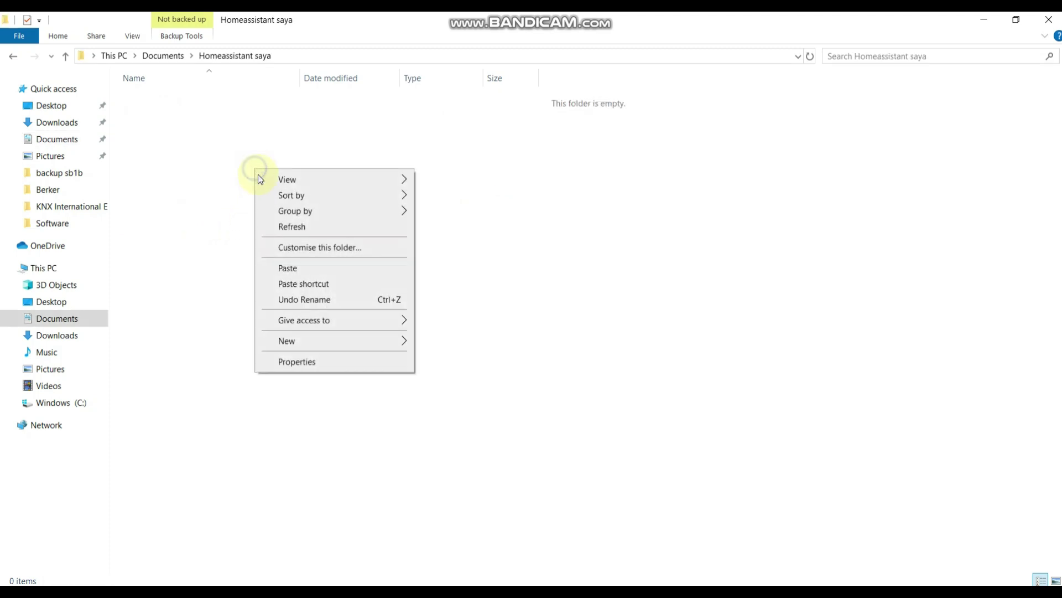
pyautogui.click(287, 269)
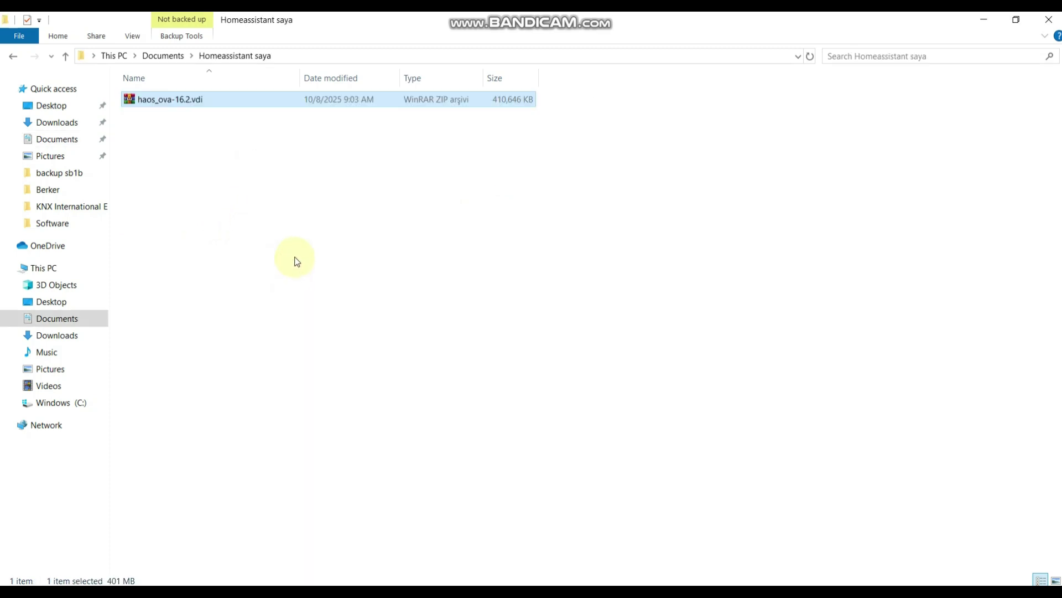
pyautogui.rightClick(187, 103)
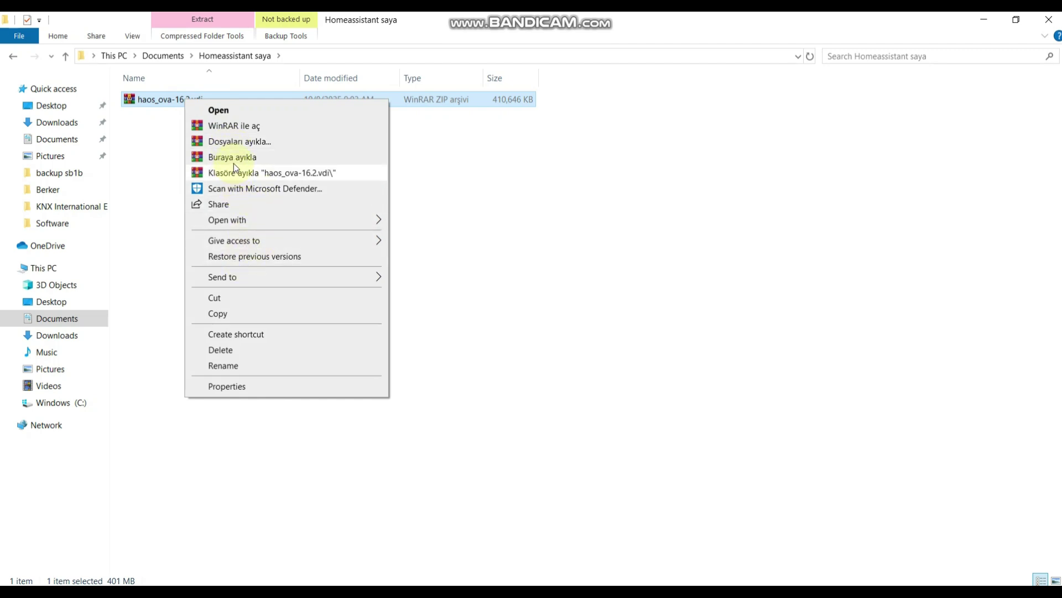
# Extract the archive into its own haos_ova-16.2.vdi folder and select the haos_ova-16.2 disk image.
pyautogui.click(239, 175)
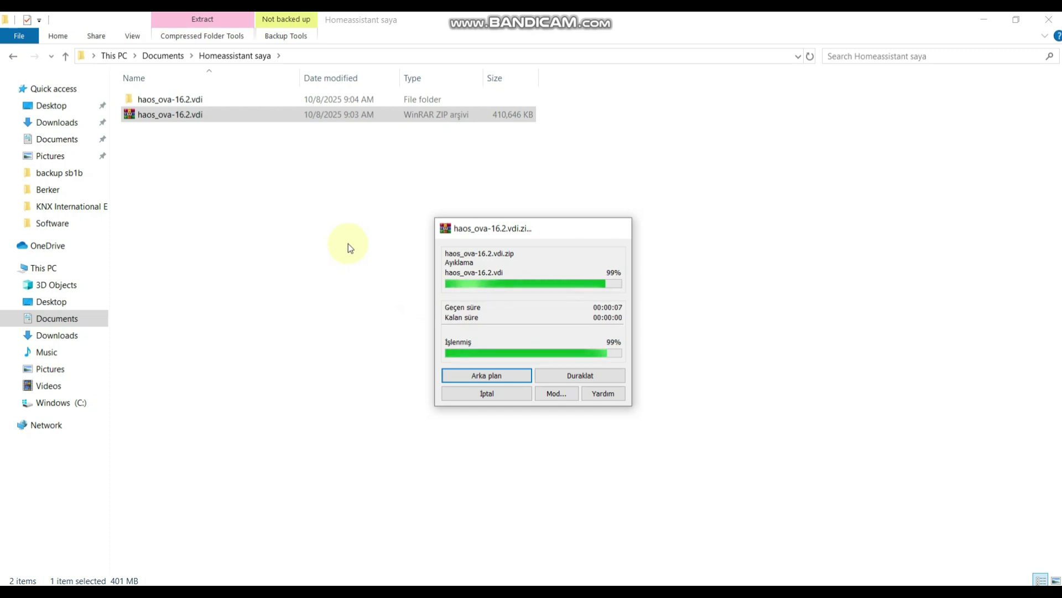
pyautogui.click(175, 101)
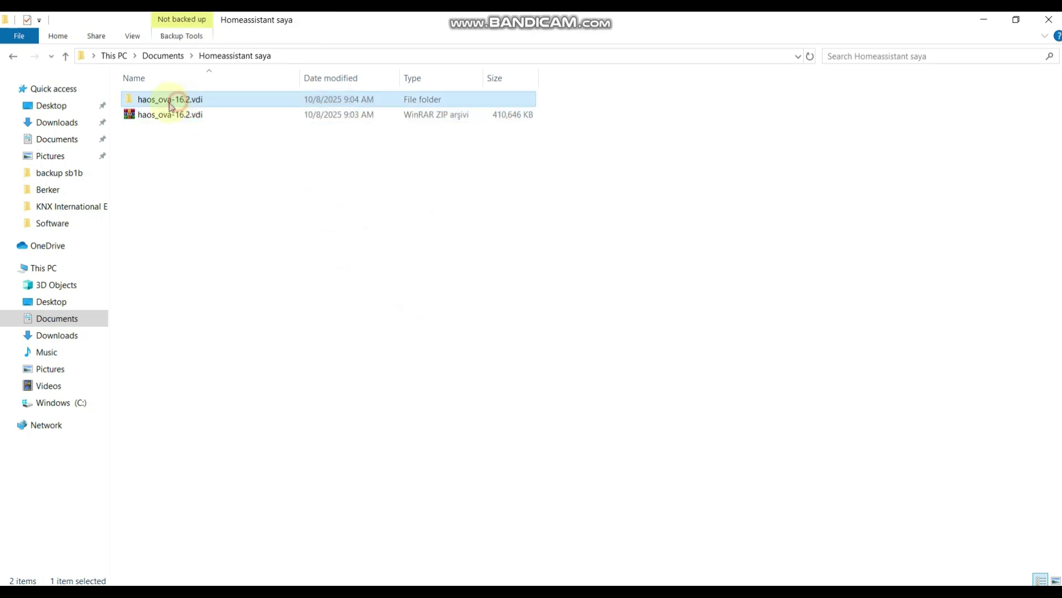
pyautogui.doubleClick(171, 102)
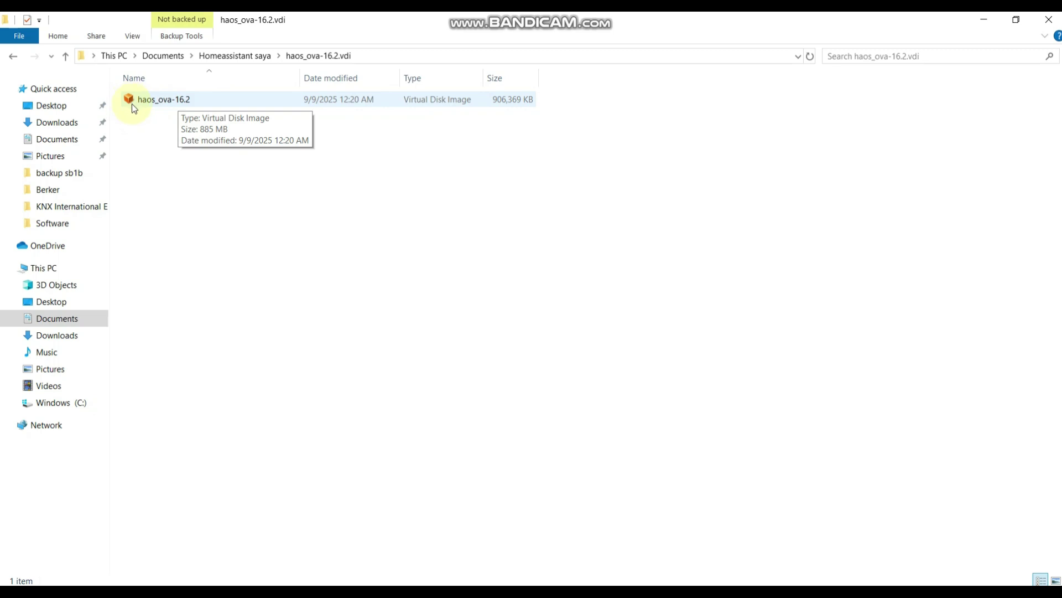
pyautogui.click(343, 103)
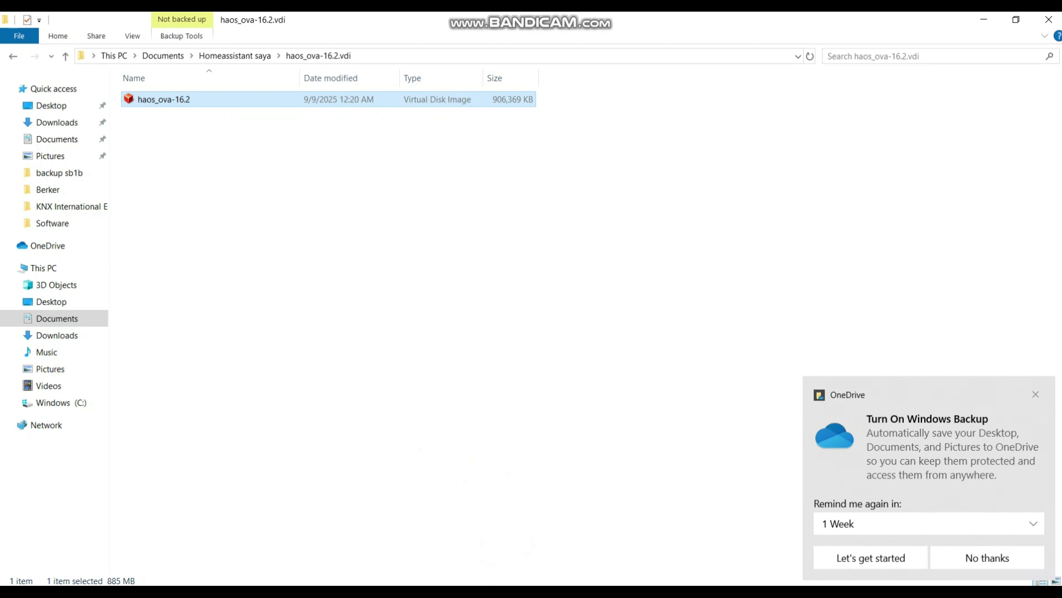
pyautogui.click(484, 544)
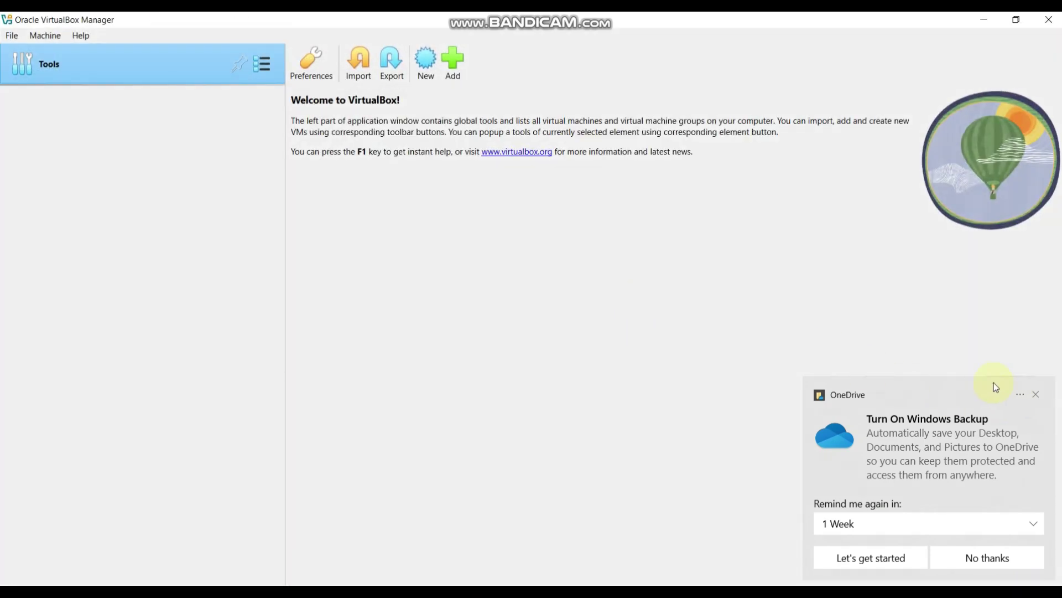
# Start a new virtual machine named 'Home Assistant Rumah Saya'.
pyautogui.click(1036, 396)
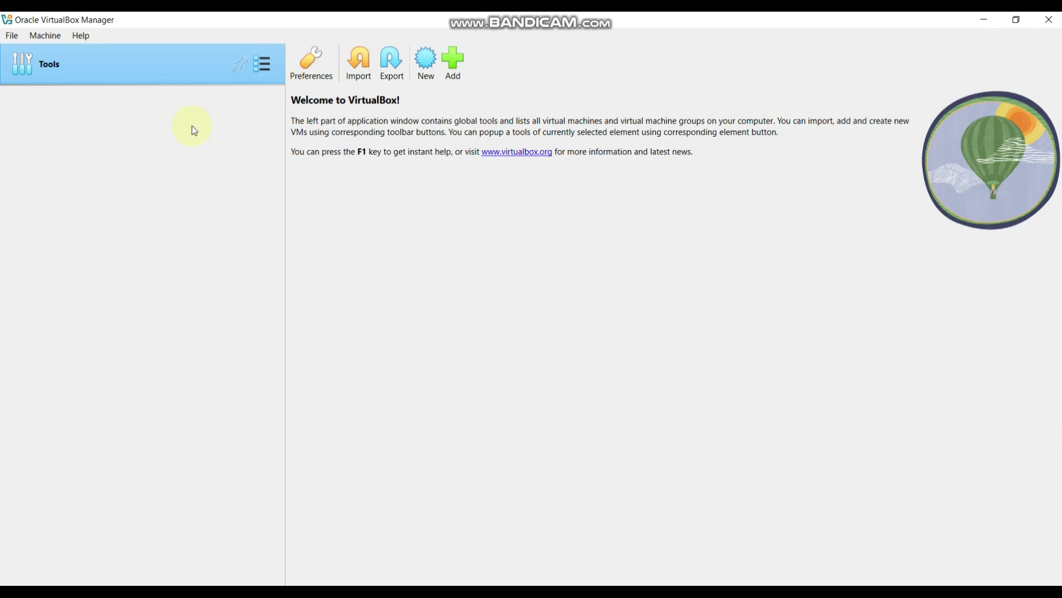
pyautogui.click(429, 71)
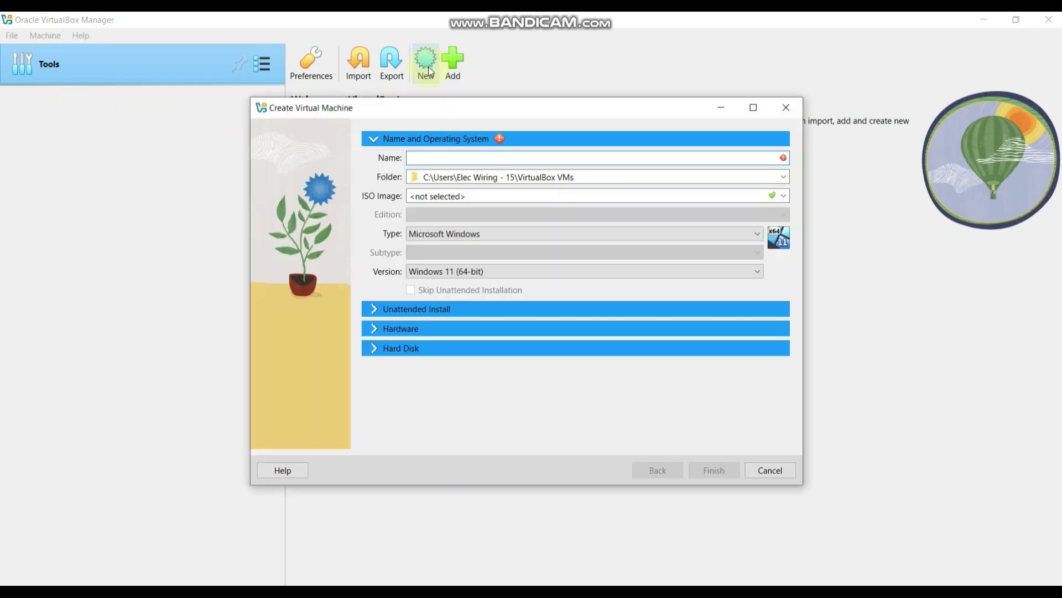
pyautogui.click(435, 158)
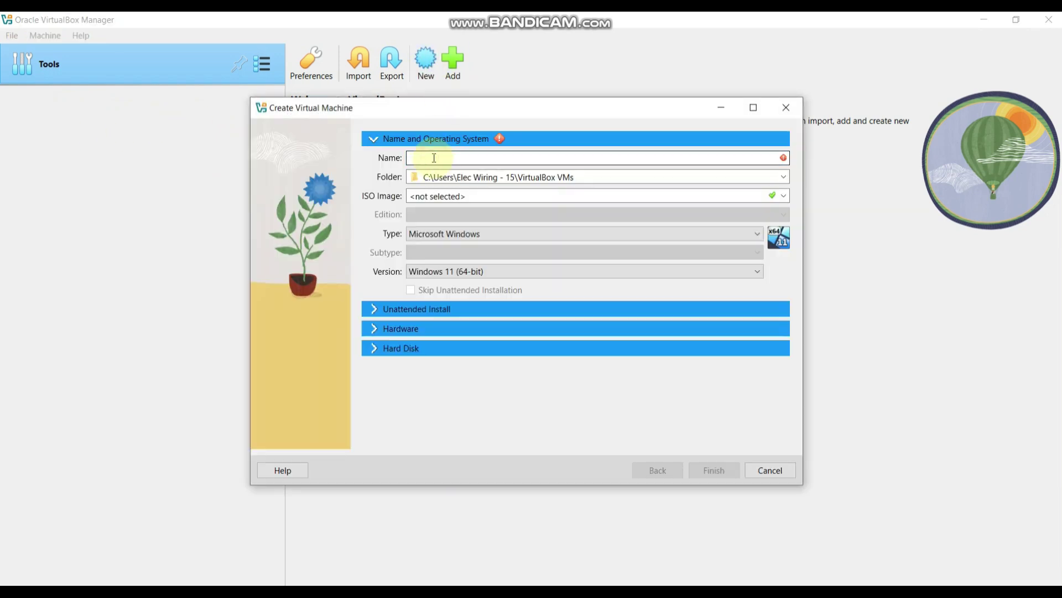
pyautogui.write('Ho')
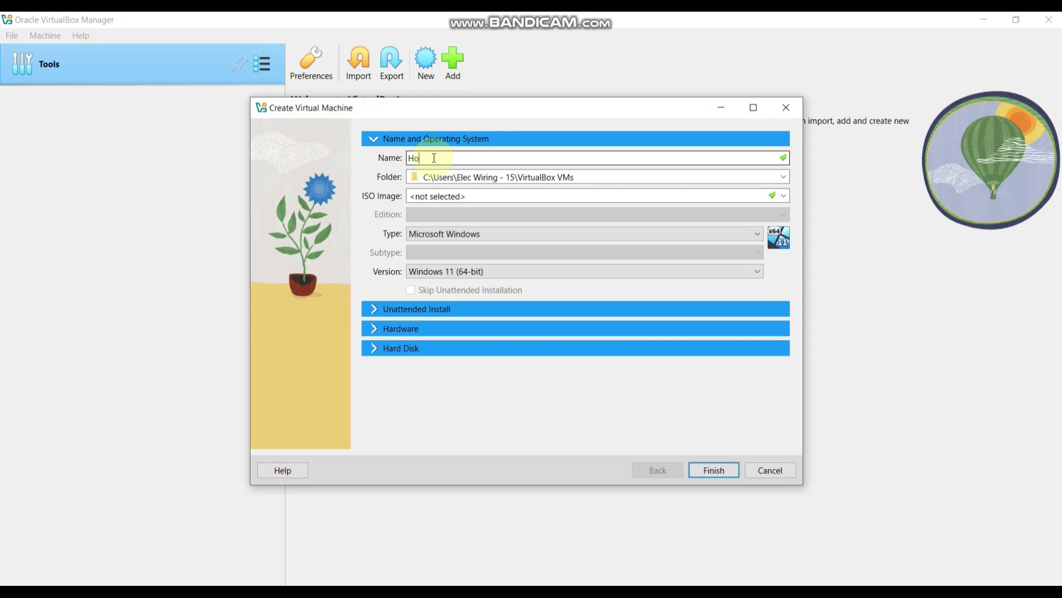
pyautogui.write('me Assistant Rumah Saya')
# Set the machine's type to Linux and version to Oracle Linux (64-bit).
pyautogui.click(428, 236)
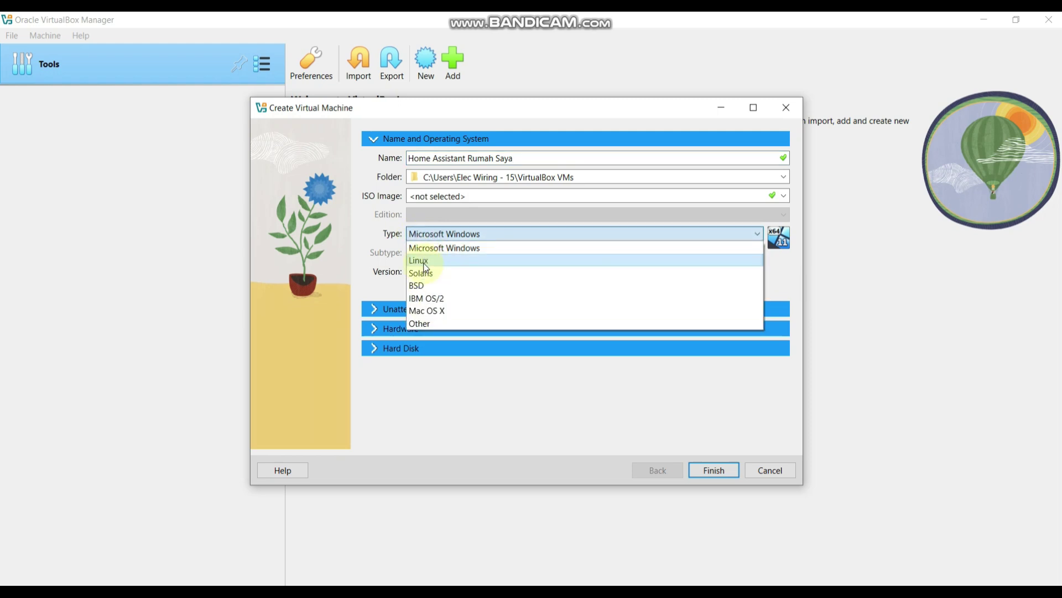
pyautogui.click(424, 263)
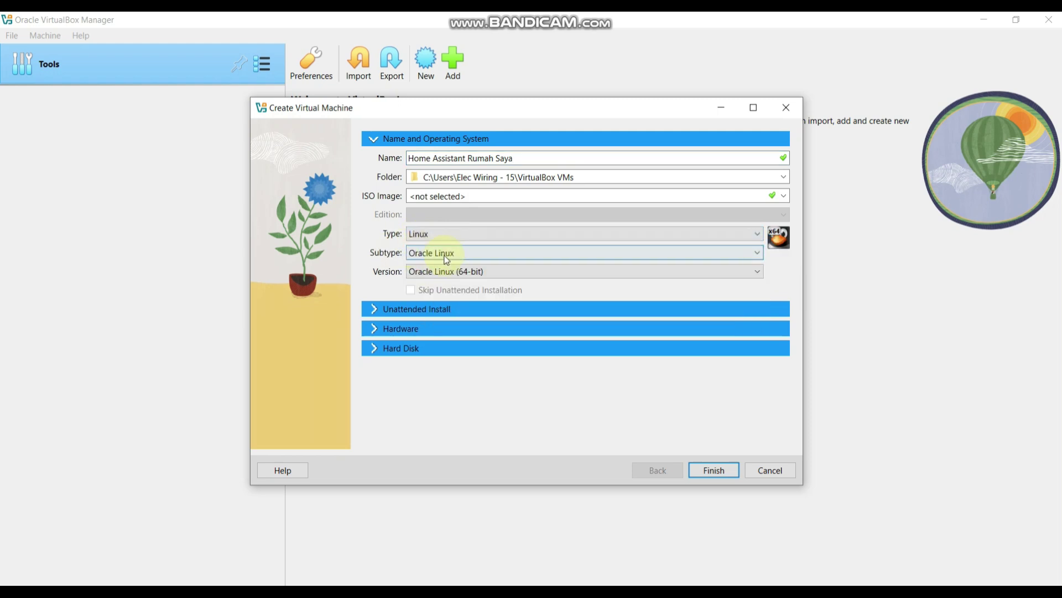
pyautogui.click(457, 276)
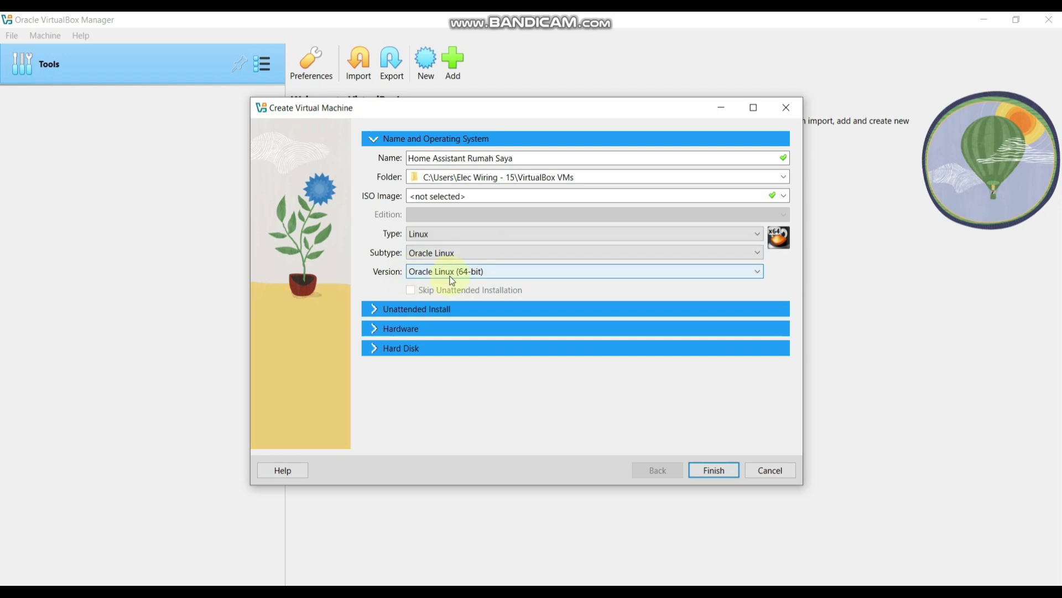
pyautogui.click(473, 273)
pyautogui.click(473, 272)
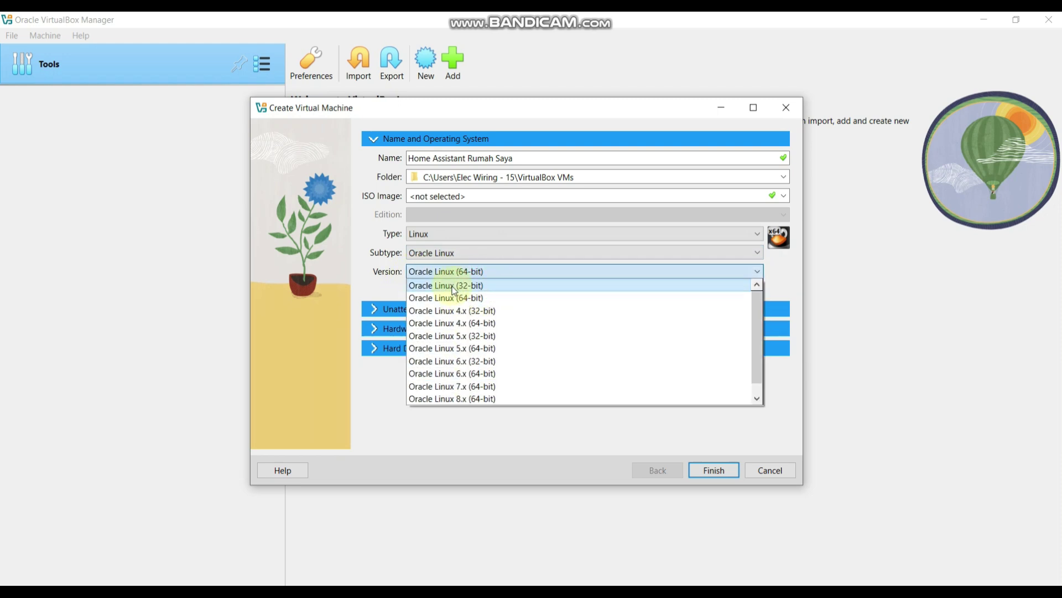
pyautogui.click(375, 265)
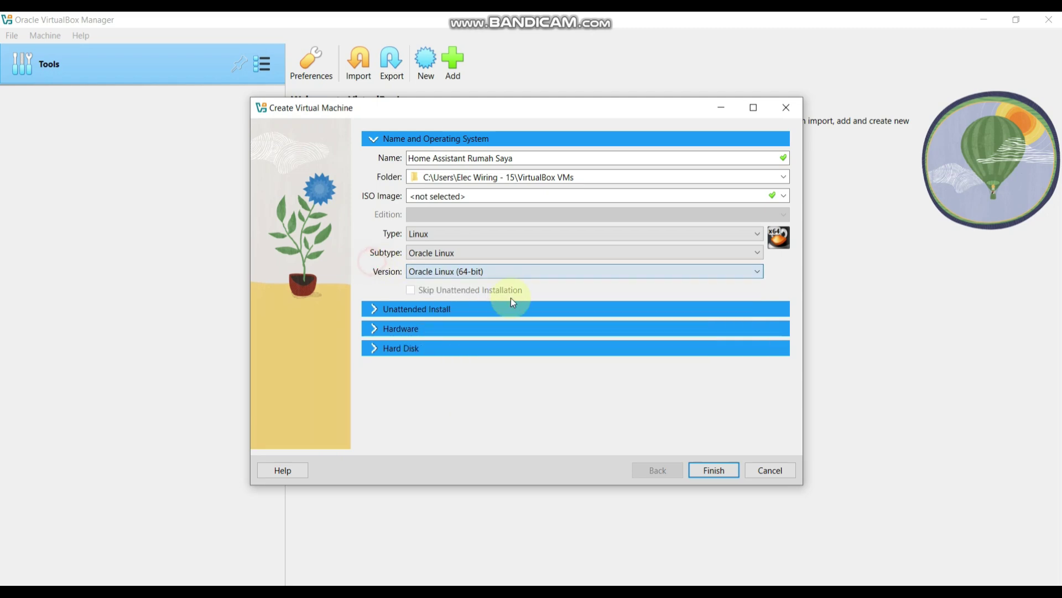
pyautogui.click(372, 310)
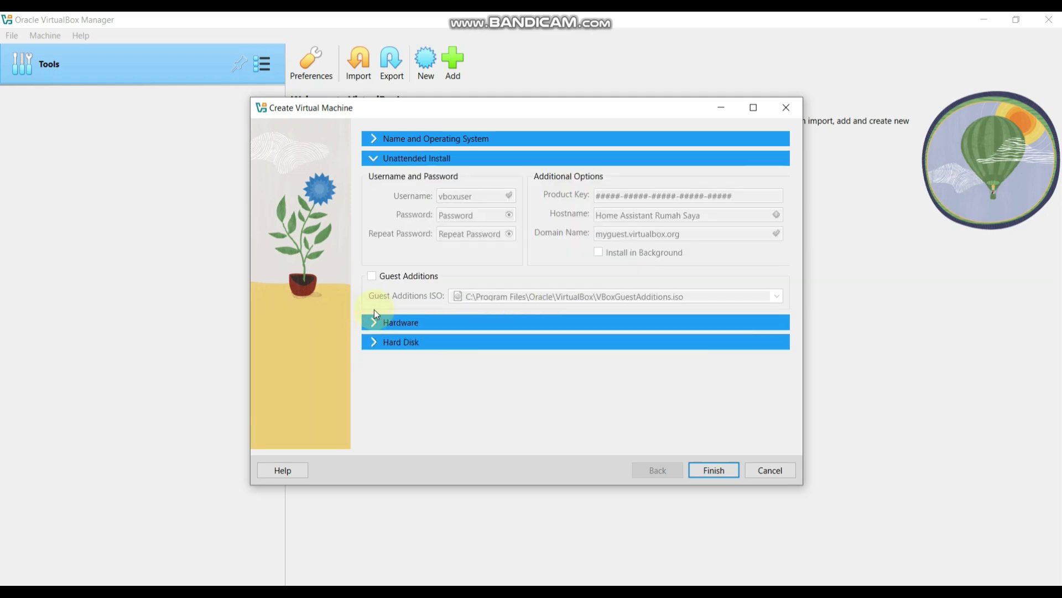
# Give the machine 2048 MB memory and 2 processors, with EFI enabled.
pyautogui.click(371, 323)
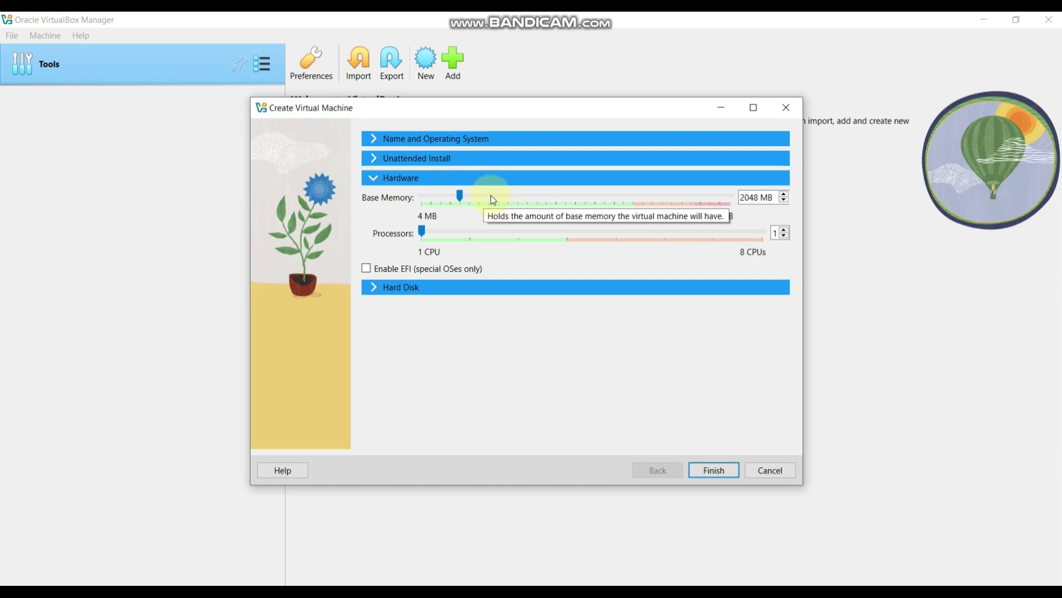
pyautogui.click(471, 233)
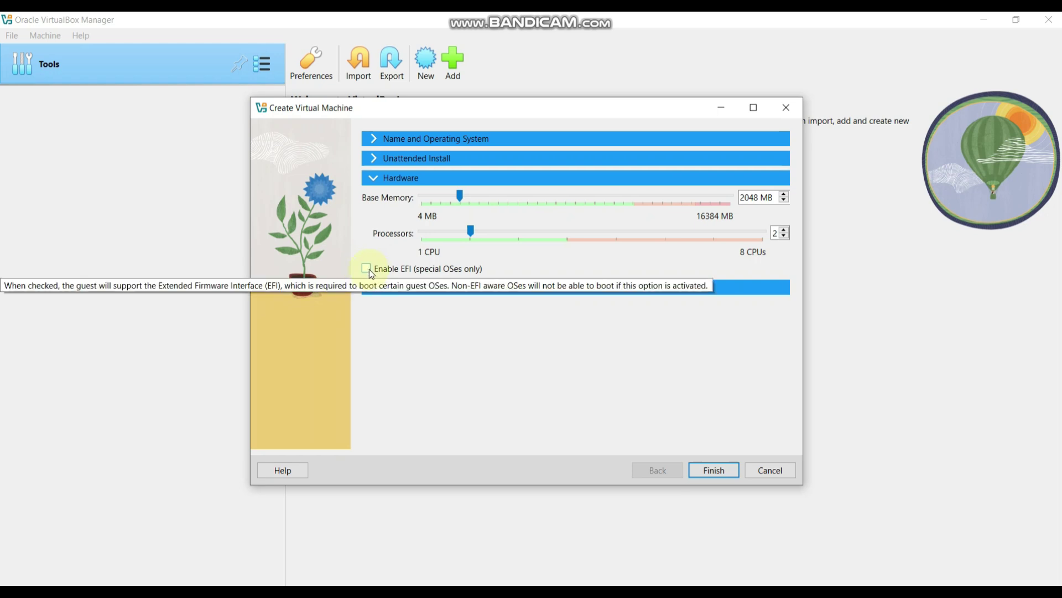
pyautogui.click(367, 270)
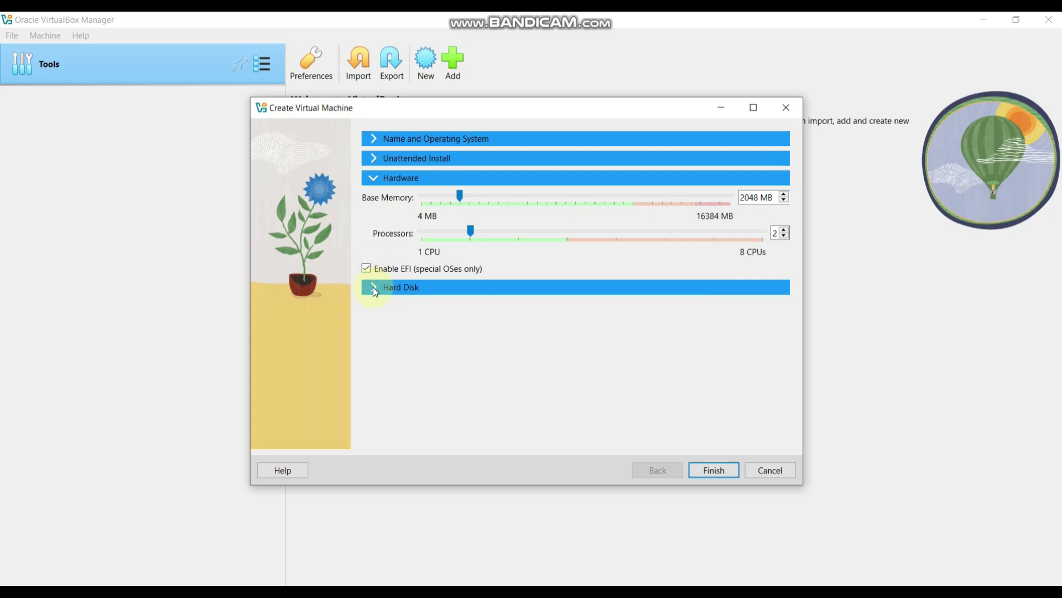
pyautogui.click(373, 286)
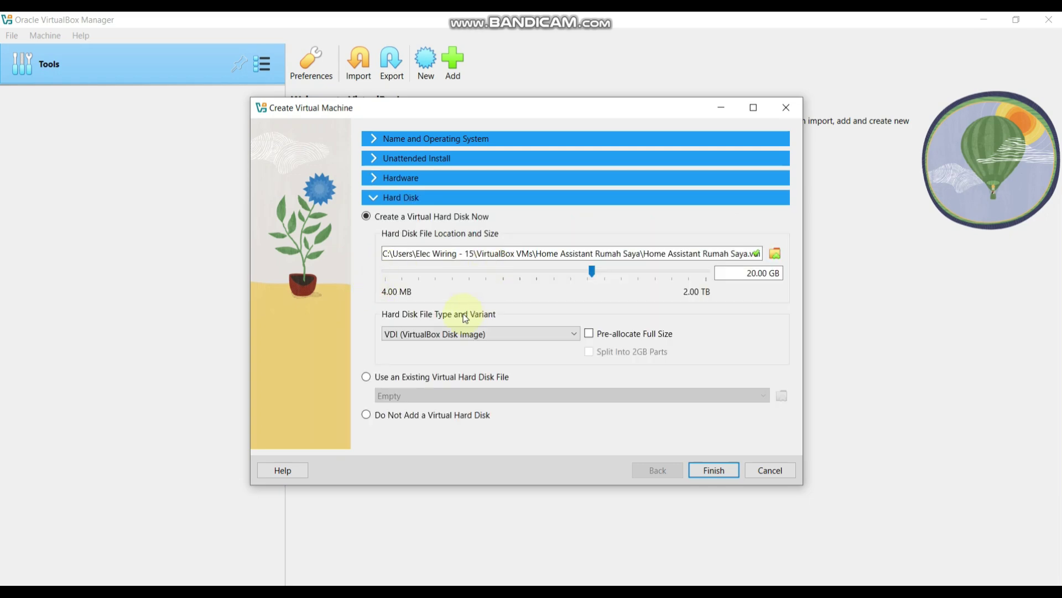
# Attach Documents › Homeassistant saya › haos_ova-16.2.vdi as the existing hard disk and finish the machine.
pyautogui.click(367, 377)
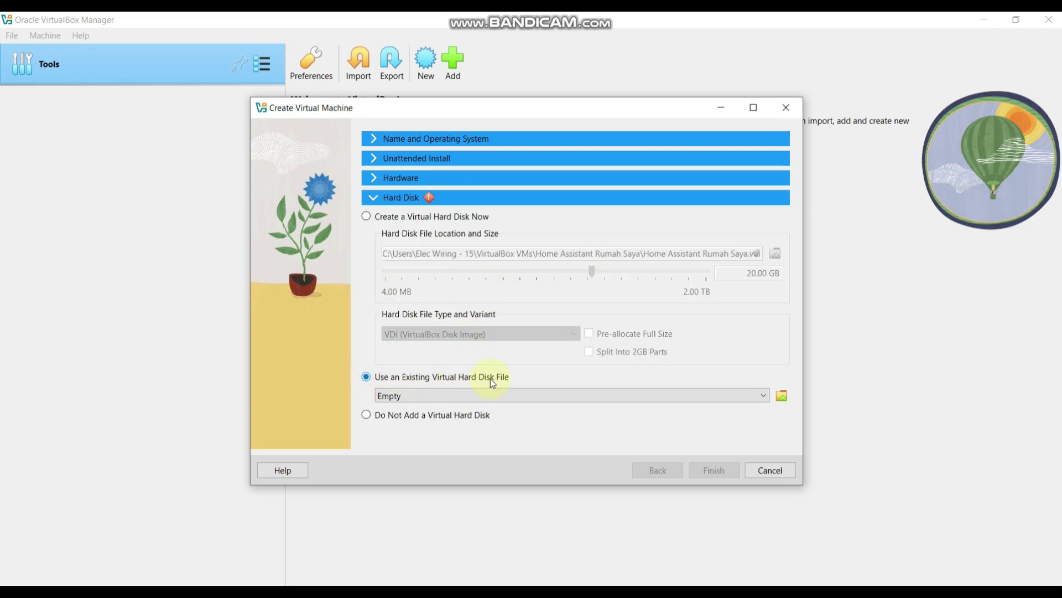
pyautogui.click(387, 396)
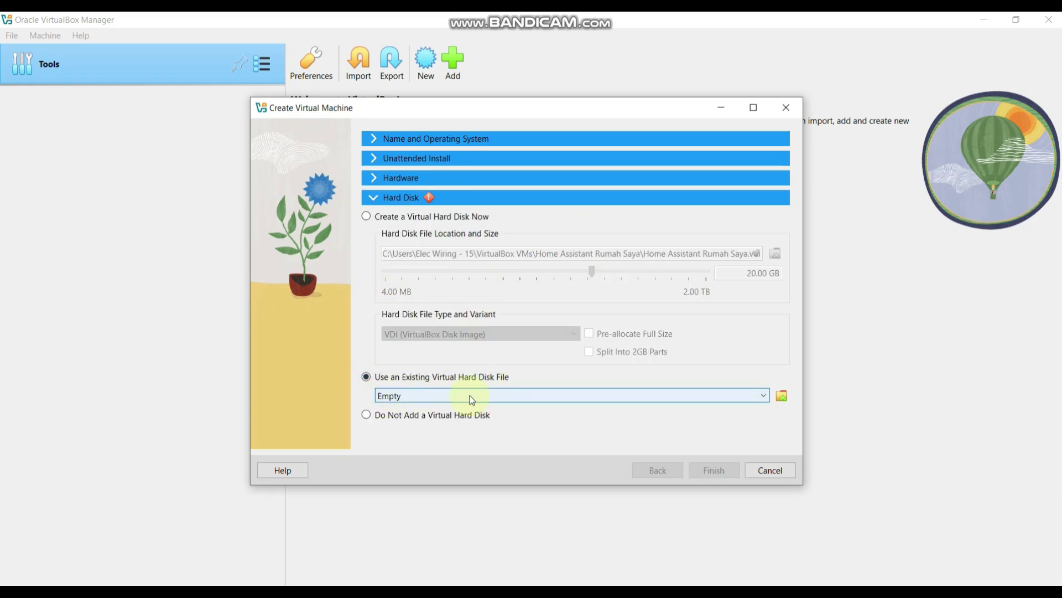
pyautogui.click(782, 397)
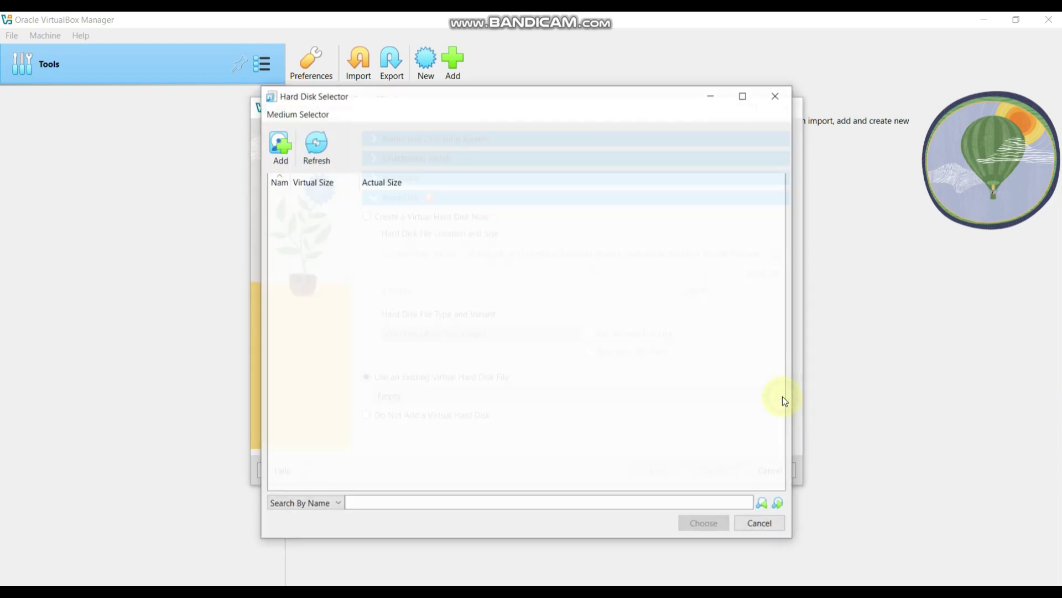
pyautogui.click(278, 145)
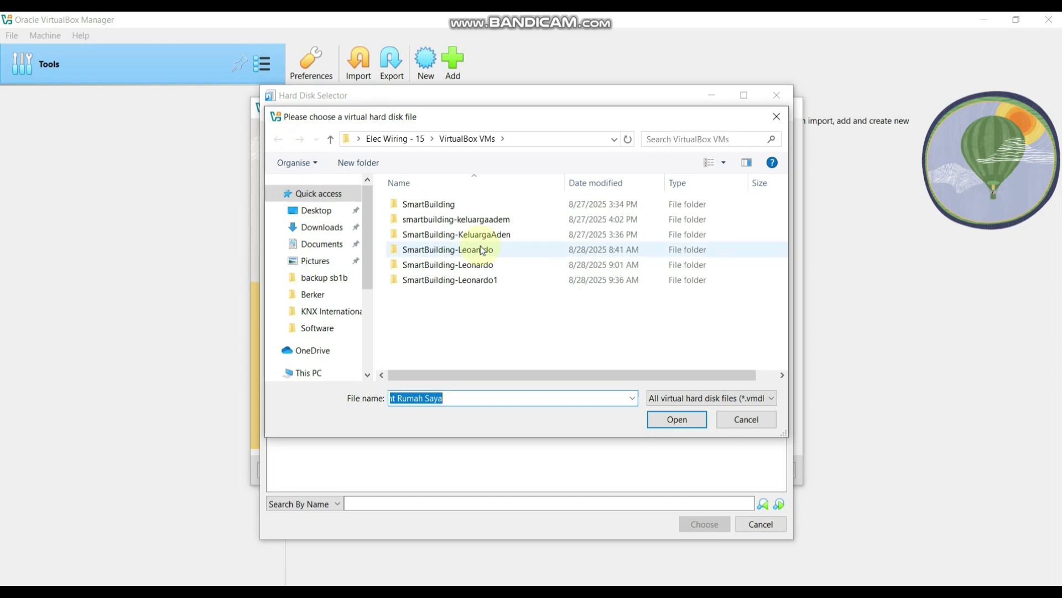
pyautogui.click(325, 247)
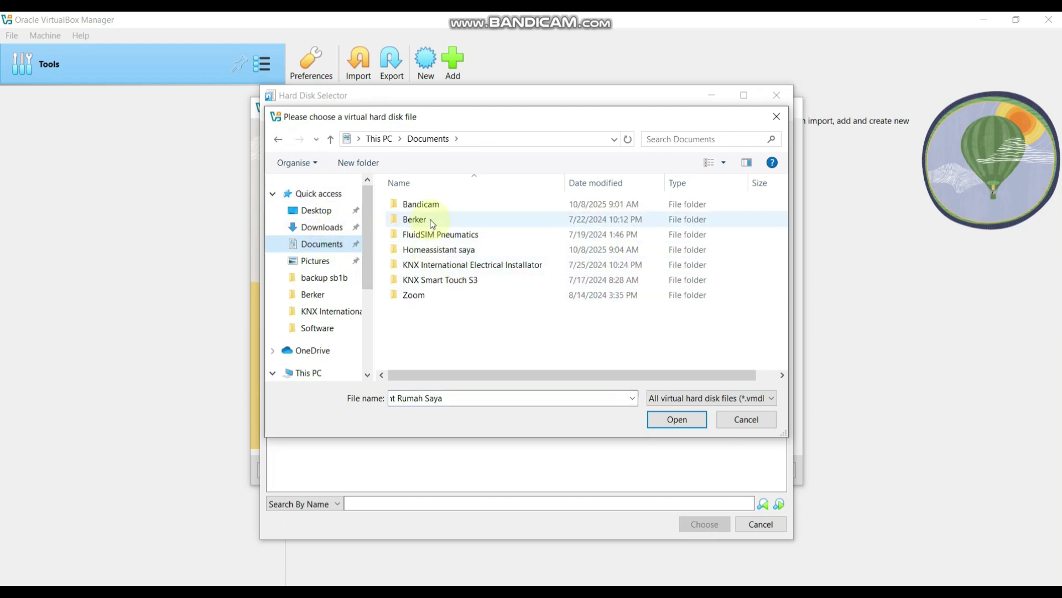
pyautogui.click(434, 250)
pyautogui.doubleClick(435, 252)
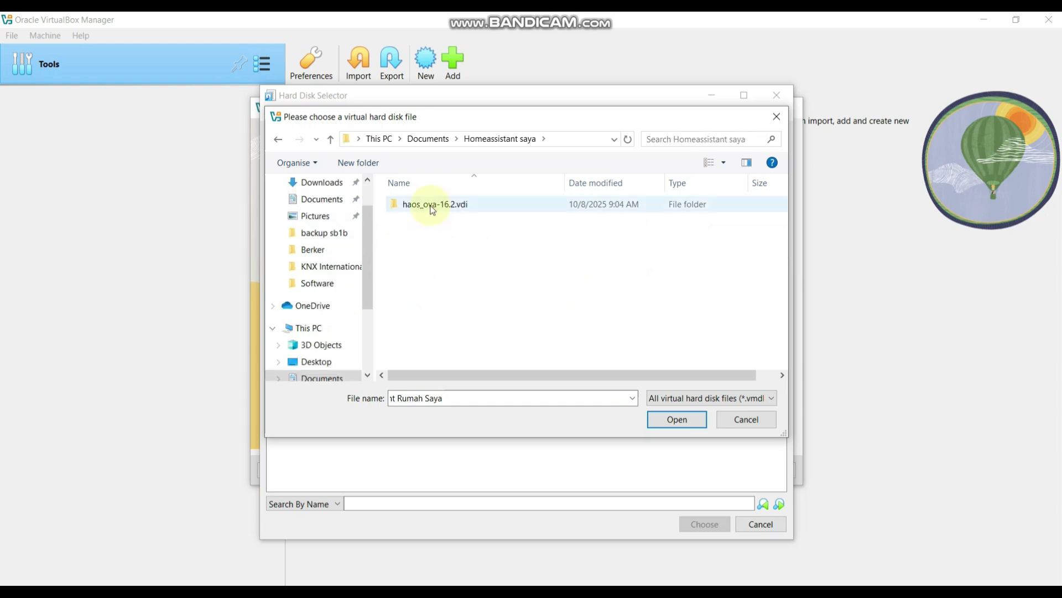
pyautogui.doubleClick(429, 207)
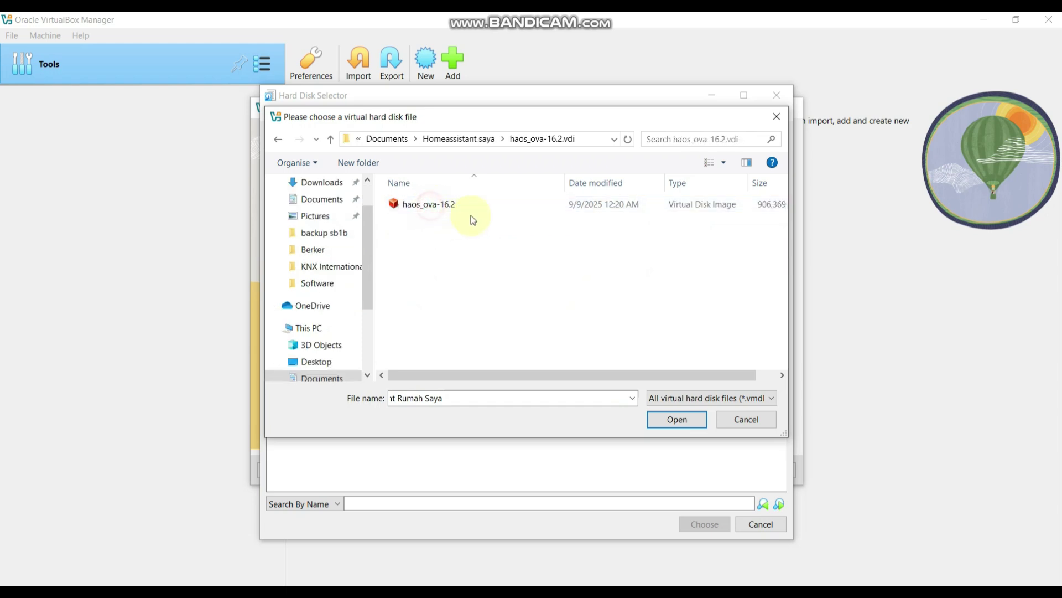
pyautogui.click(427, 209)
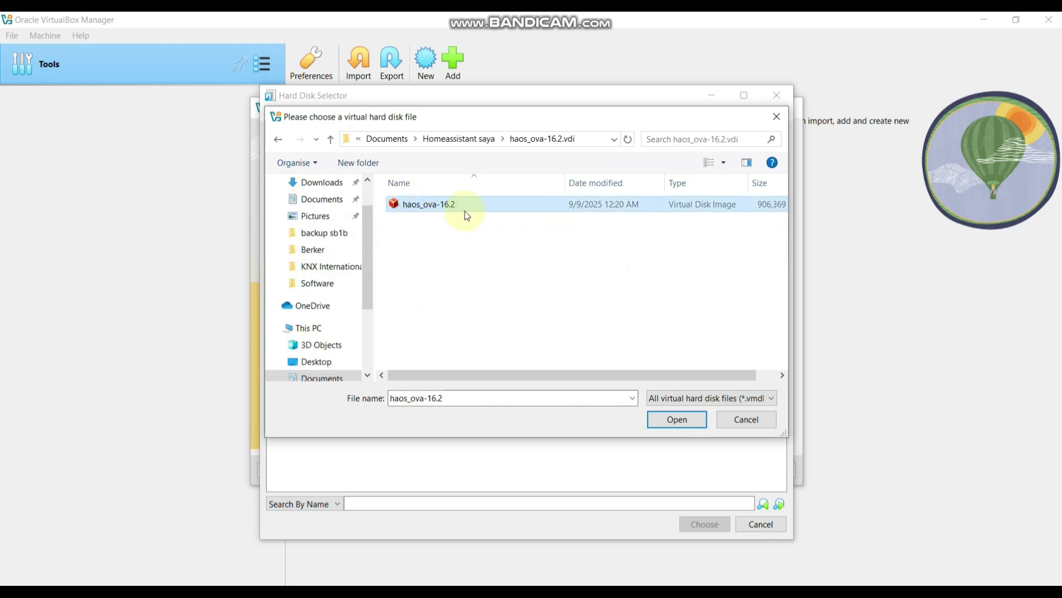
pyautogui.click(670, 419)
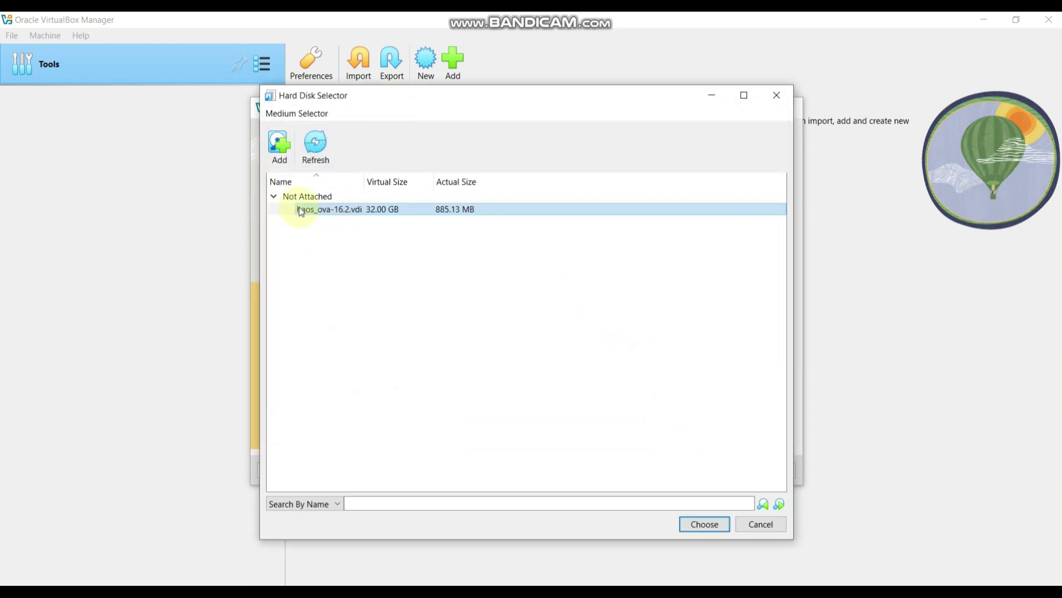
pyautogui.click(713, 526)
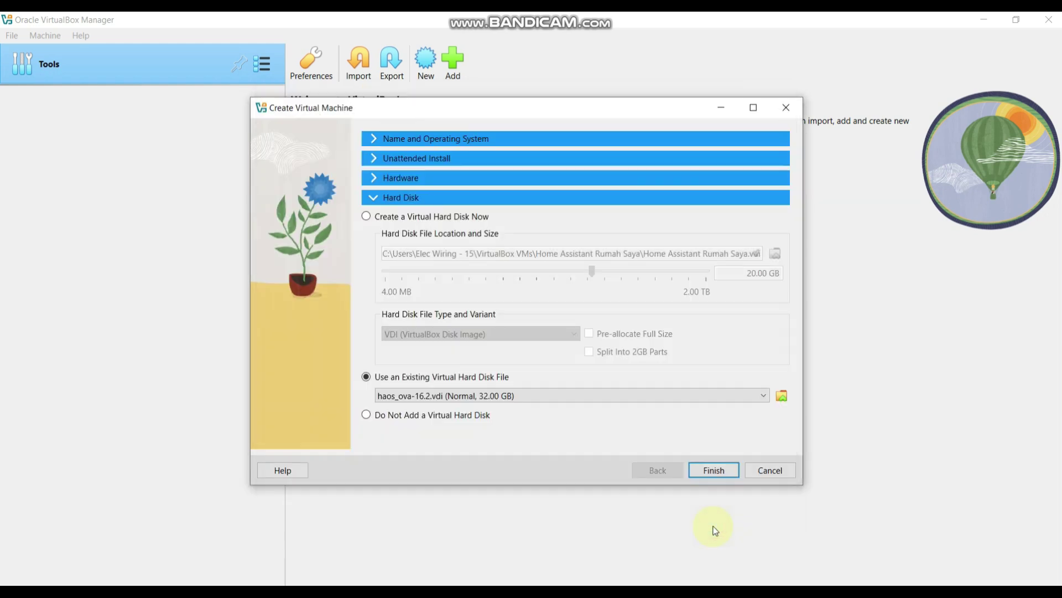
pyautogui.click(714, 469)
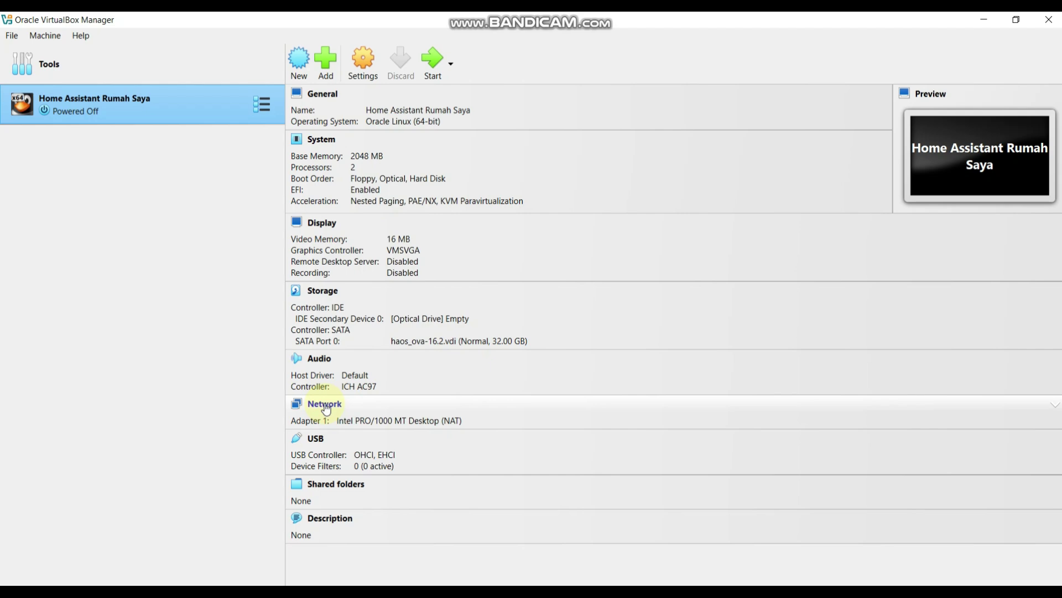
# Attach the machine's network adapter as a Bridged Adapter on the Intel Wi-Fi 6 AX201 and save.
pyautogui.click(326, 409)
pyautogui.click(328, 401)
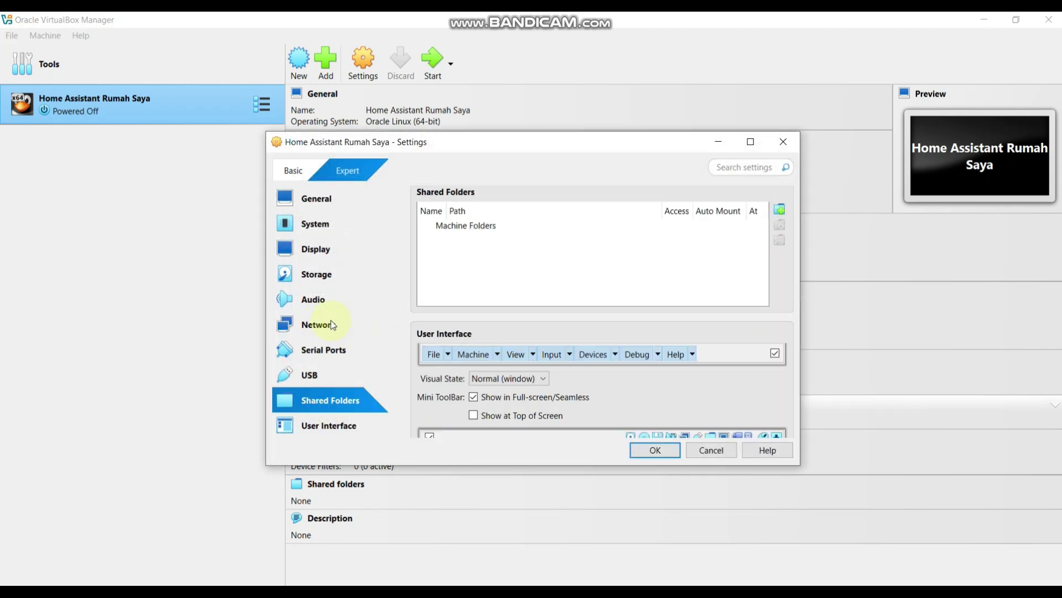
pyautogui.click(333, 325)
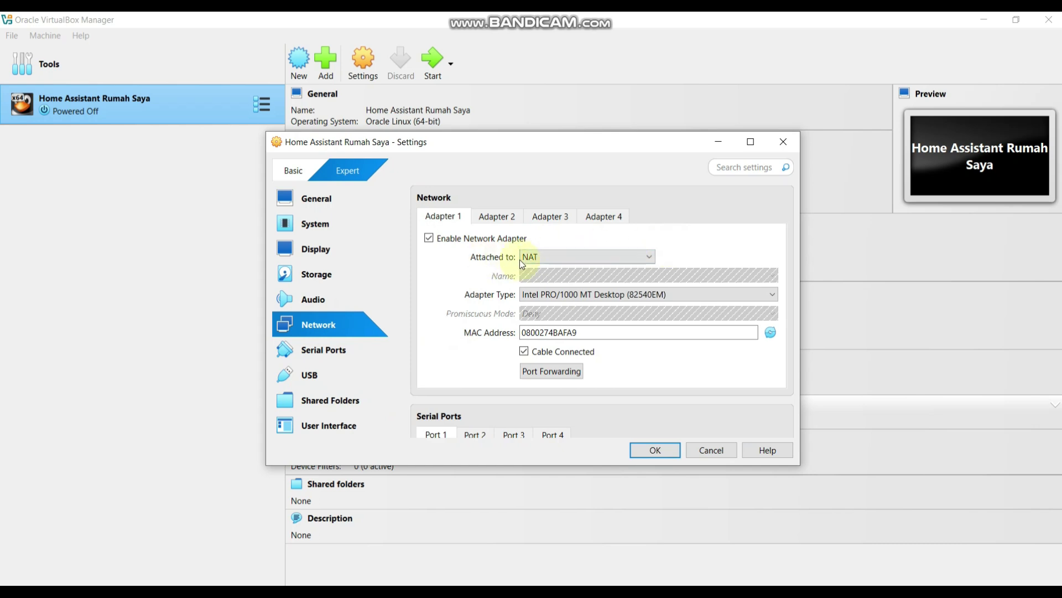
pyautogui.click(558, 257)
pyautogui.click(555, 284)
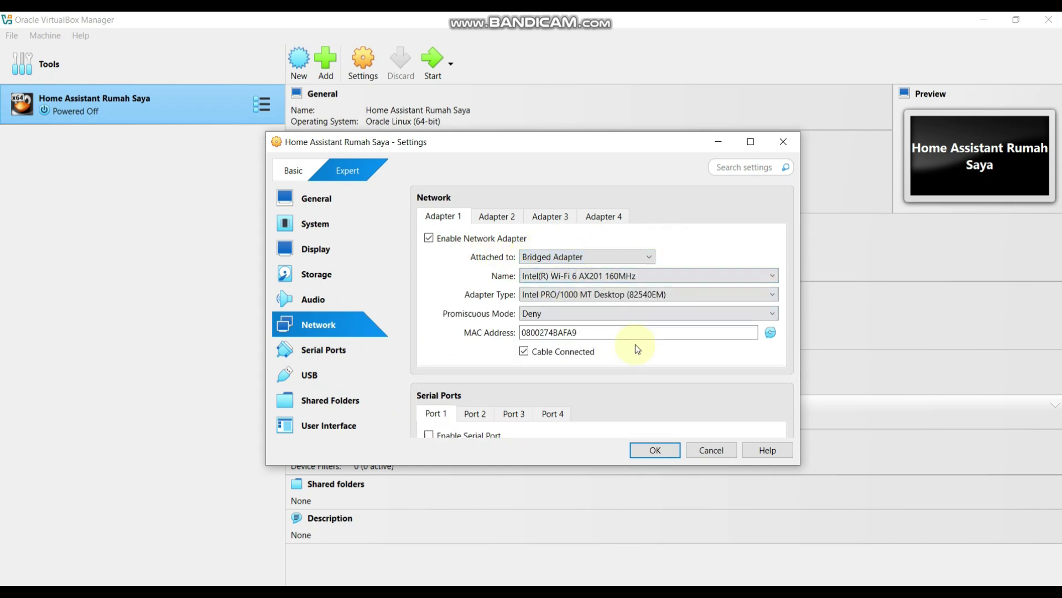
pyautogui.click(649, 449)
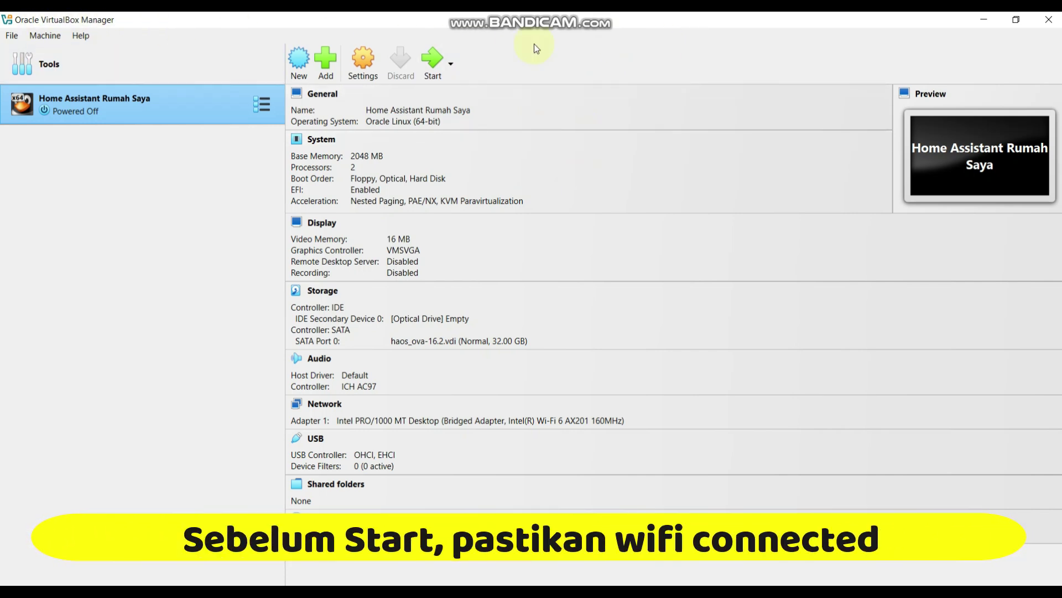
# Start the Home Assistant Rumah Saya machine, confirm Wi-Fi is connected, and bring its console forward.
pyautogui.click(426, 63)
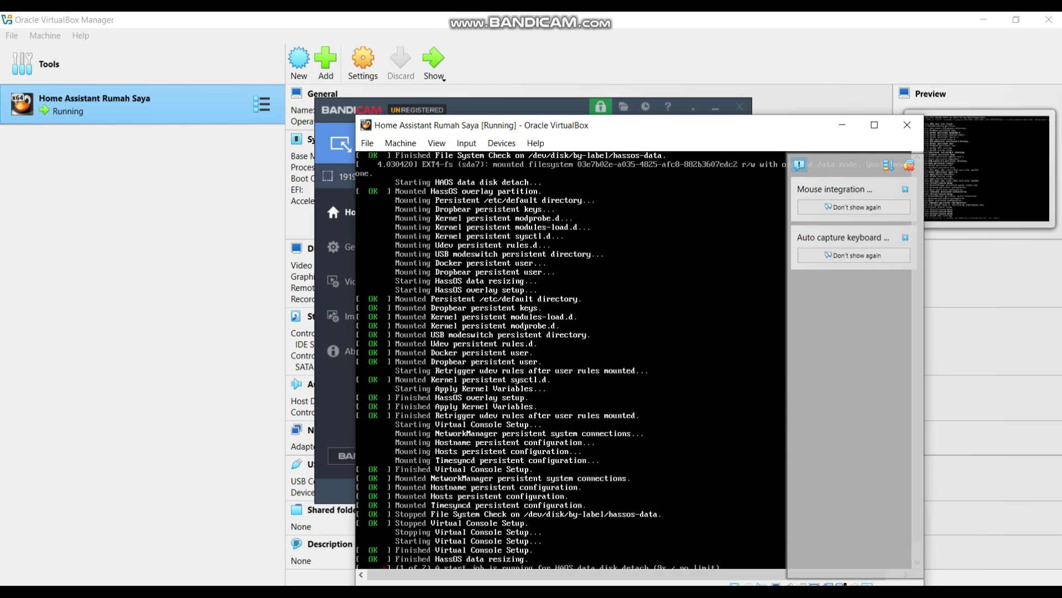
pyautogui.click(991, 588)
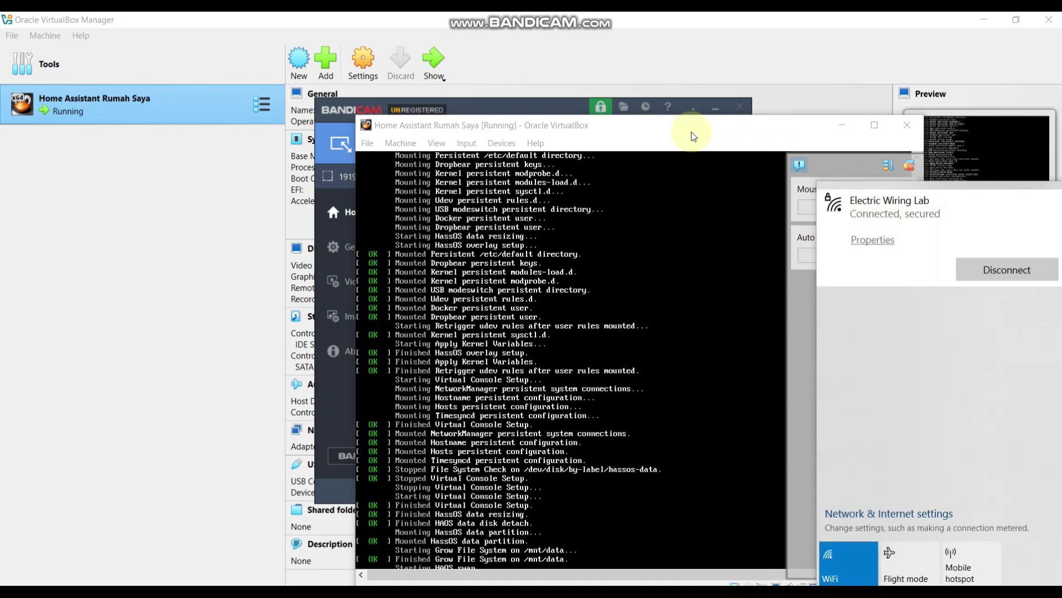
pyautogui.click(636, 128)
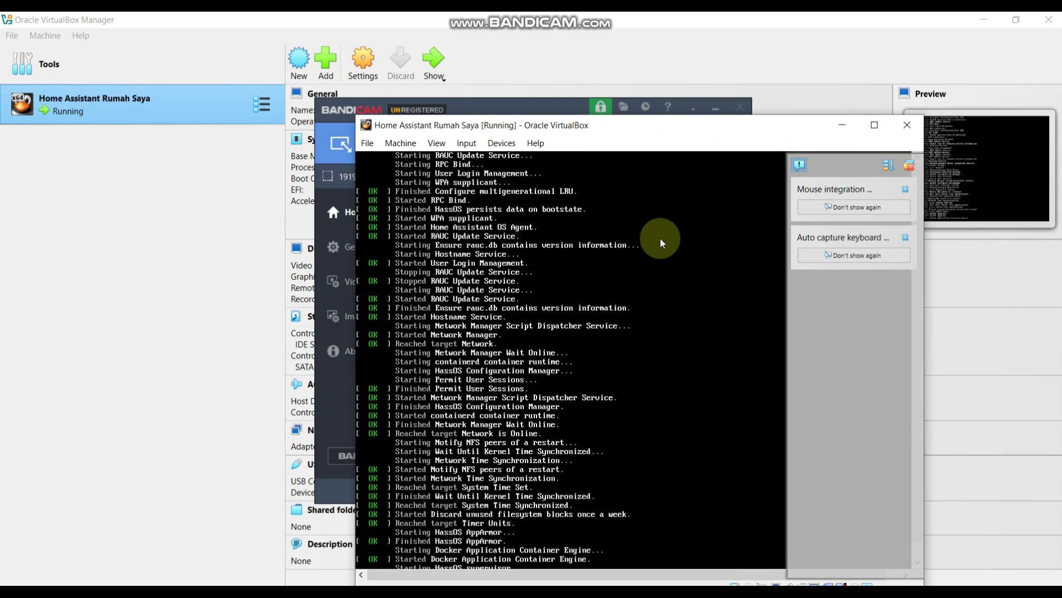
pyautogui.click(789, 137)
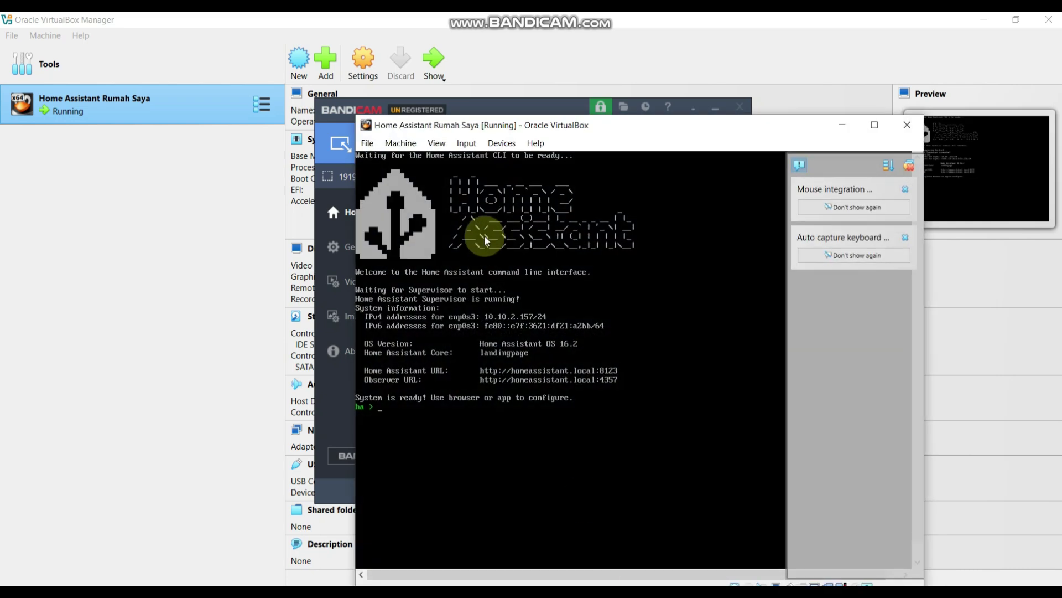
pyautogui.click(716, 108)
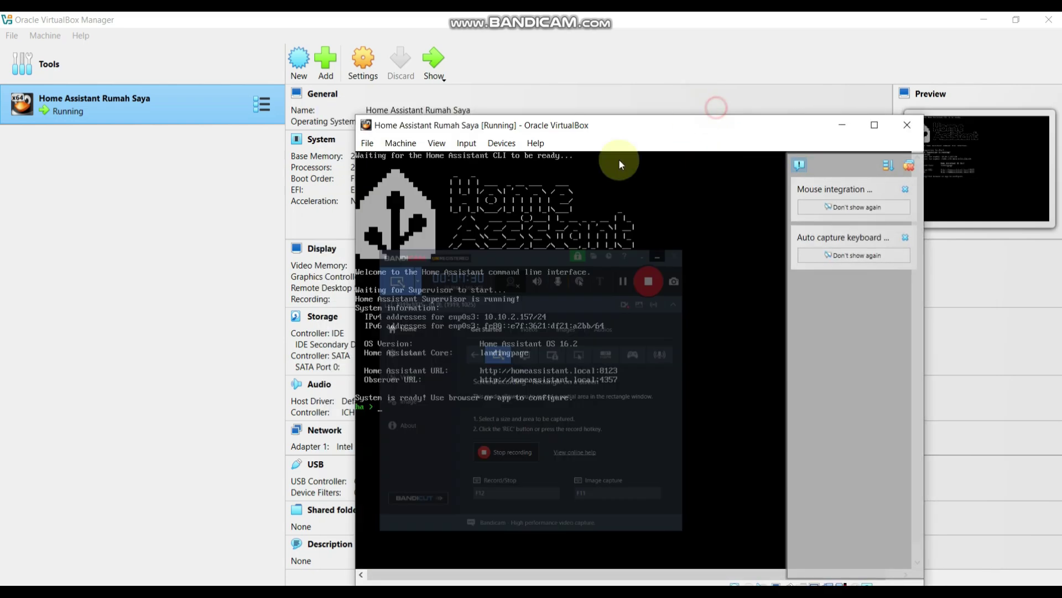
pyautogui.moveTo(634, 127); pyautogui.dragTo(582, 103)
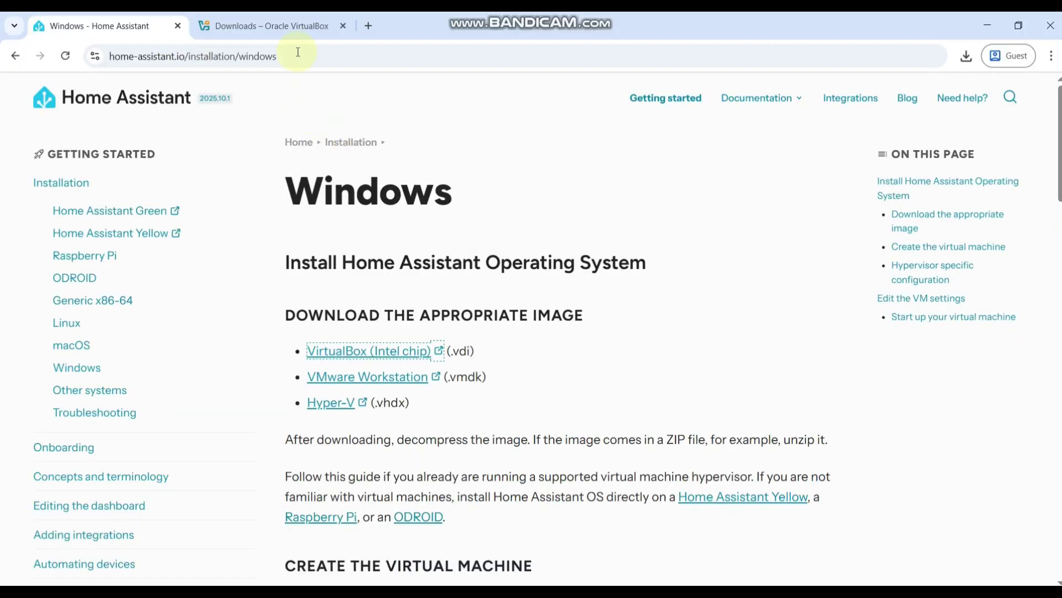
# Replace the VirtualBox downloads tab with a new blank browser tab.
pyautogui.click(299, 28)
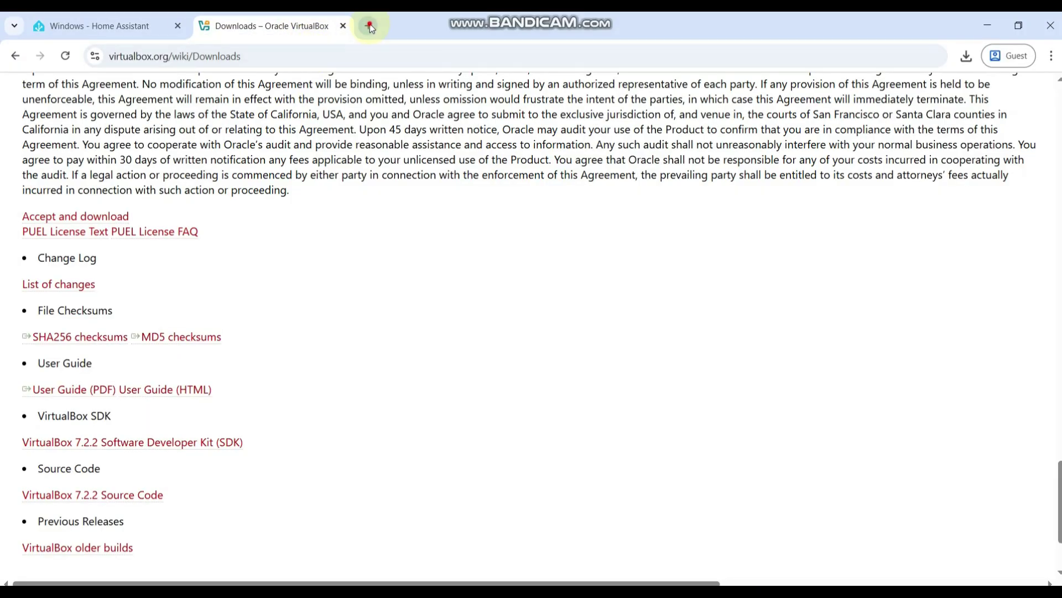
pyautogui.click(370, 26)
pyautogui.click(346, 27)
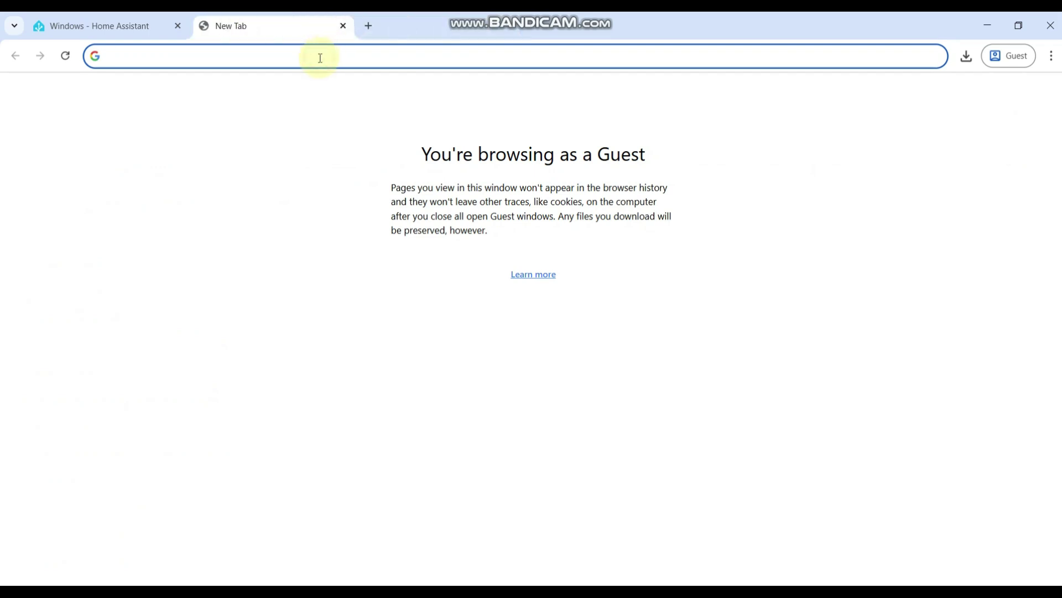
# Submit the address 10.10.2.257:8123 and compare it against the IP on the VM console.
pyautogui.write('10.10.')
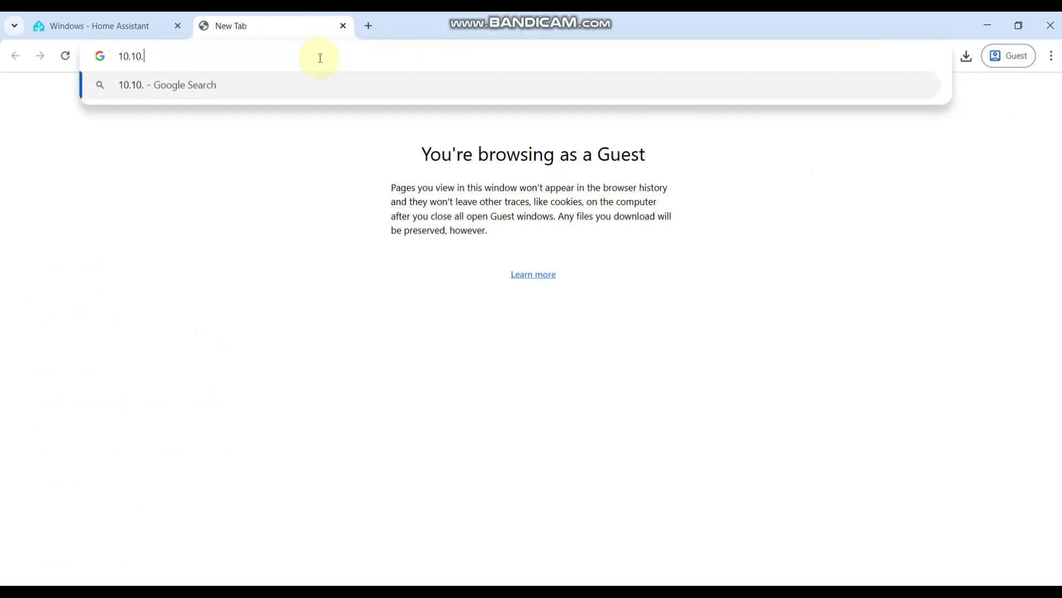
pyautogui.write('2.2')
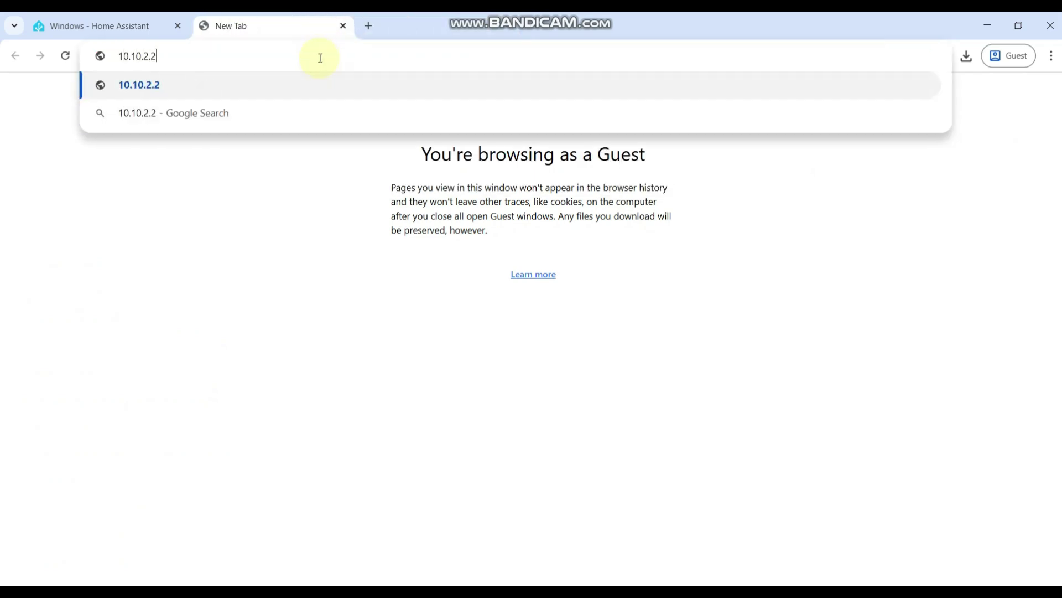
pyautogui.write('57:8123')
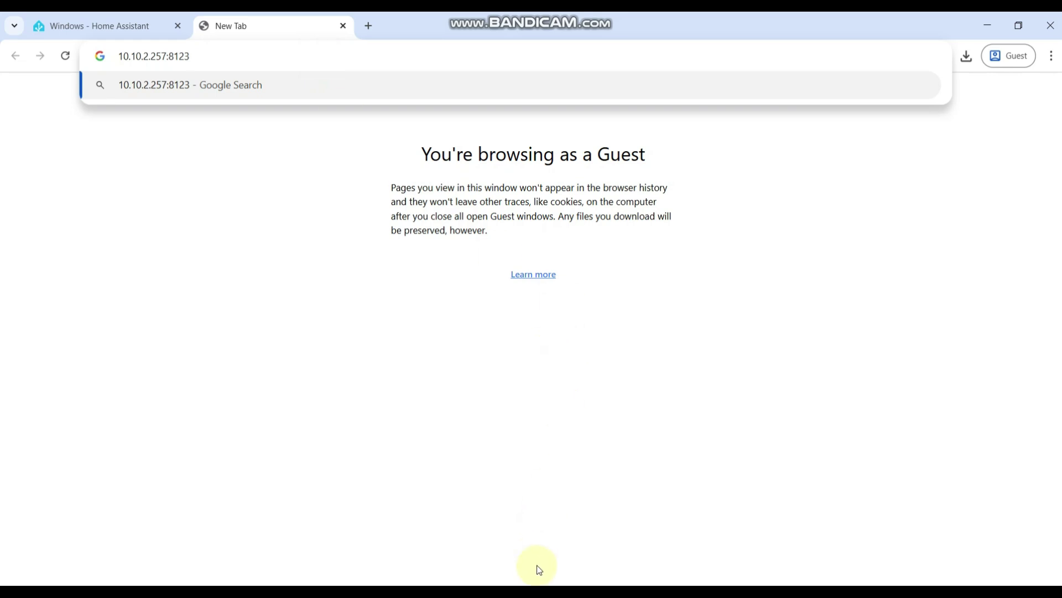
pyautogui.hotkey('alt', 'Tab')
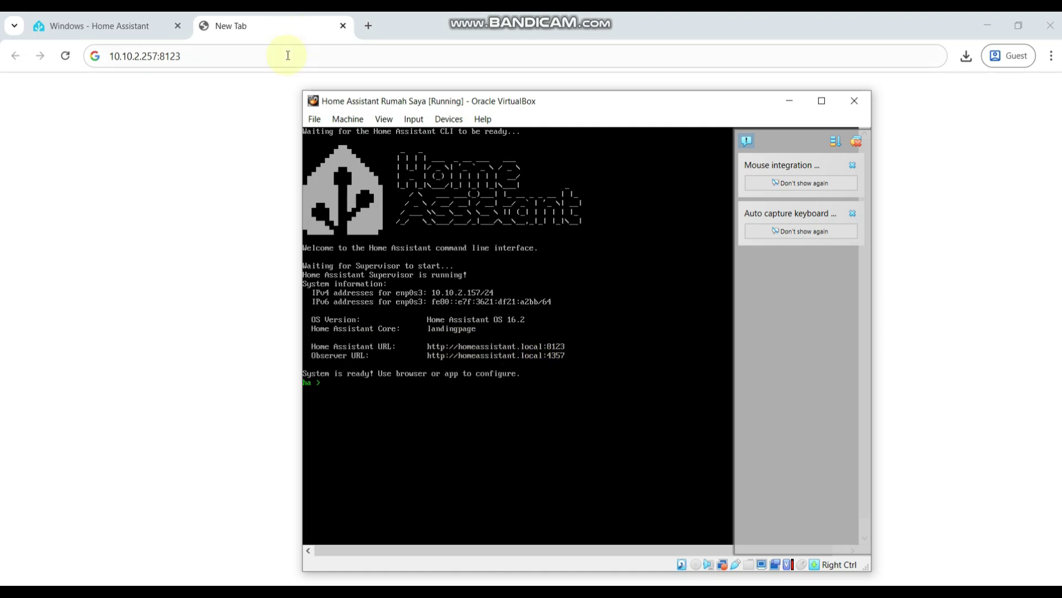
pyautogui.click(285, 28)
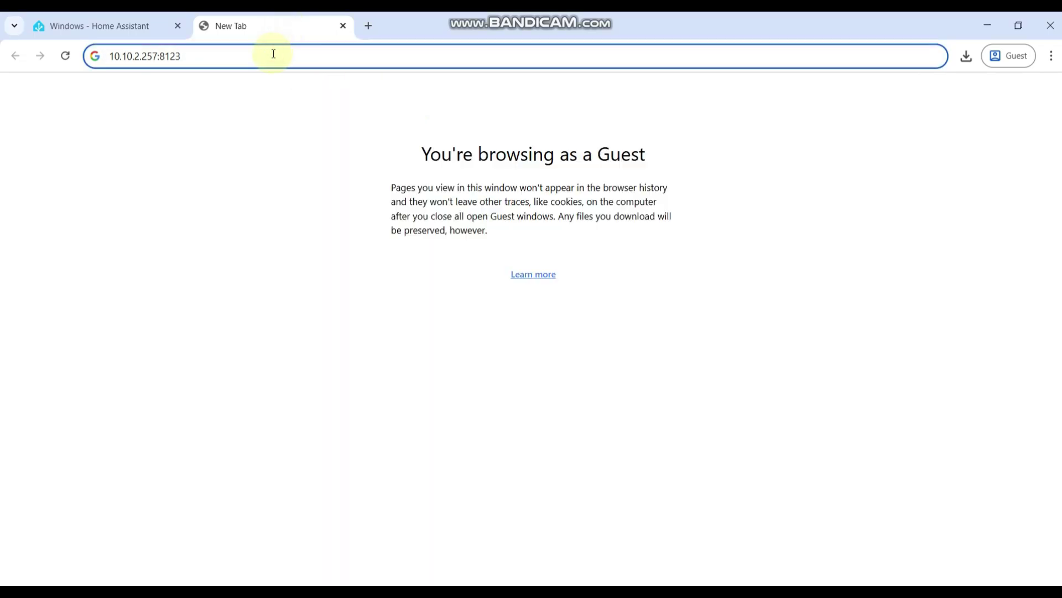
pyautogui.press('Return')
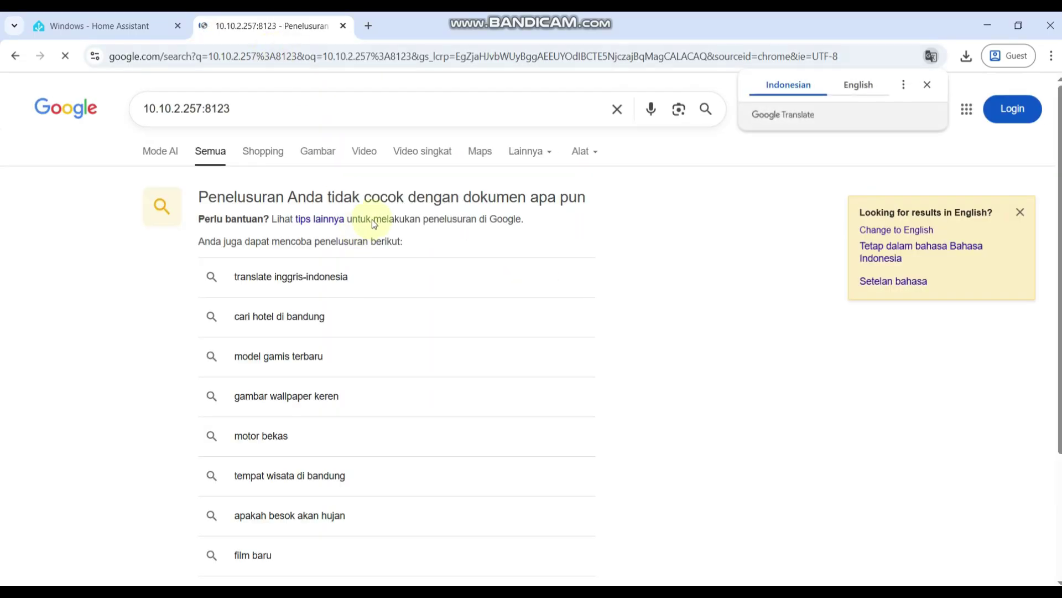
pyautogui.hotkey('alt', 'Tab')
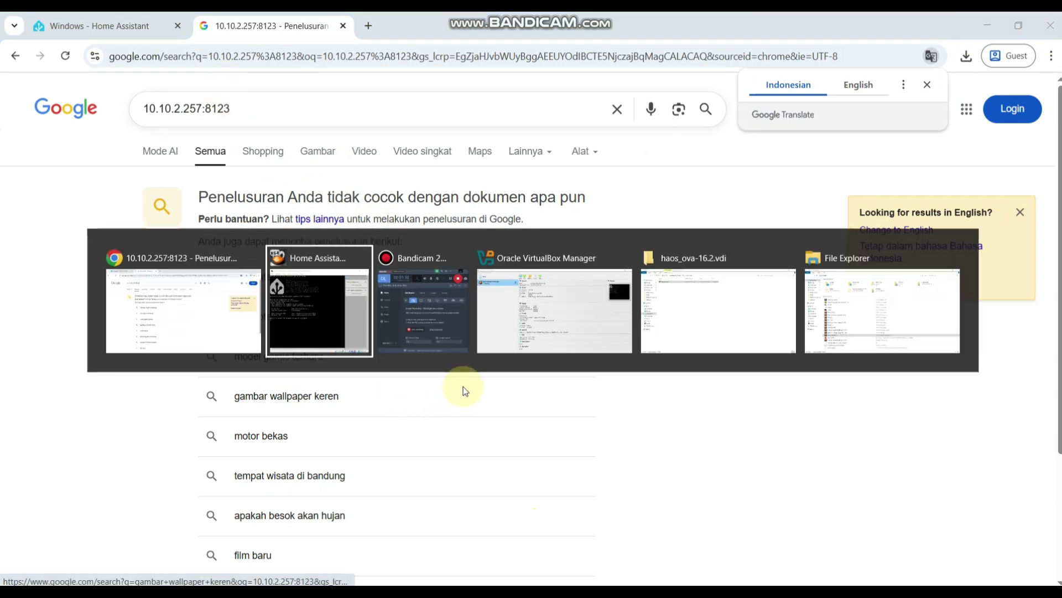
pyautogui.click(257, 29)
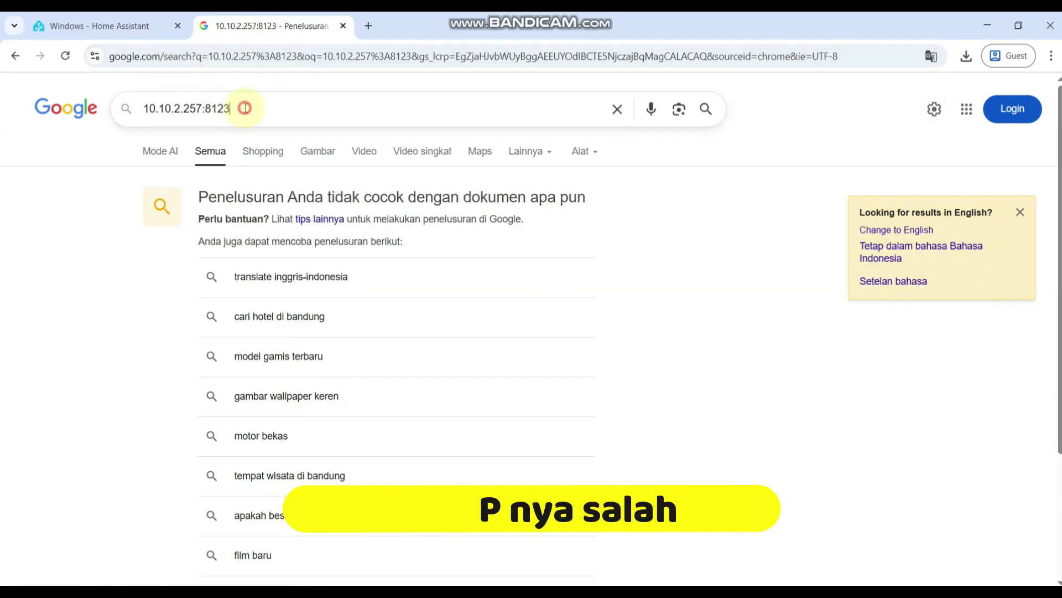
pyautogui.click(248, 56)
# Load 10.10.2.157:8123 in Chrome to reach the Preparing Home Assistant page.
pyautogui.write('10.10')
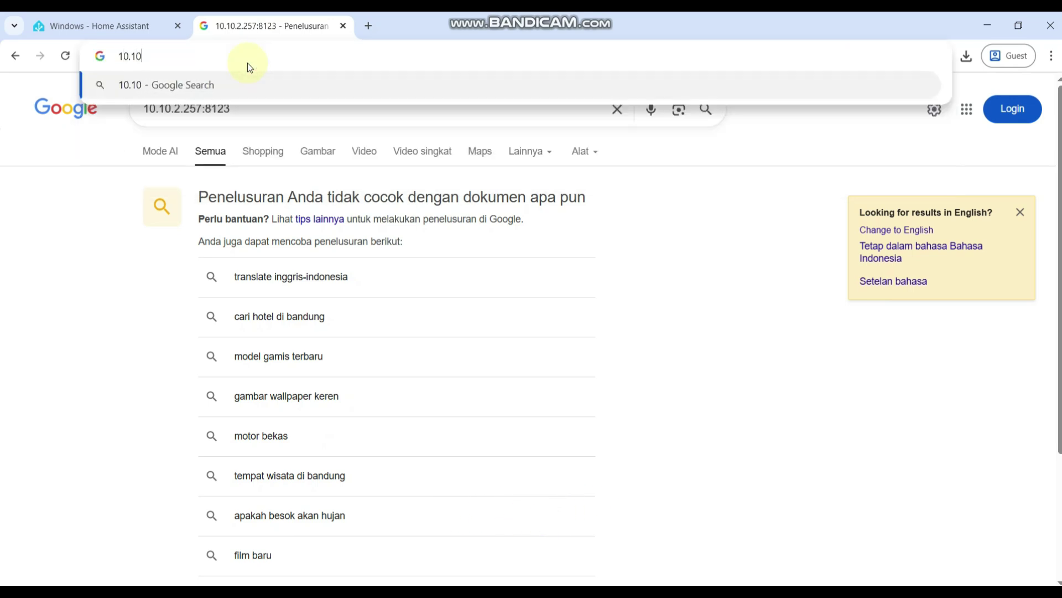
pyautogui.write('.2.')
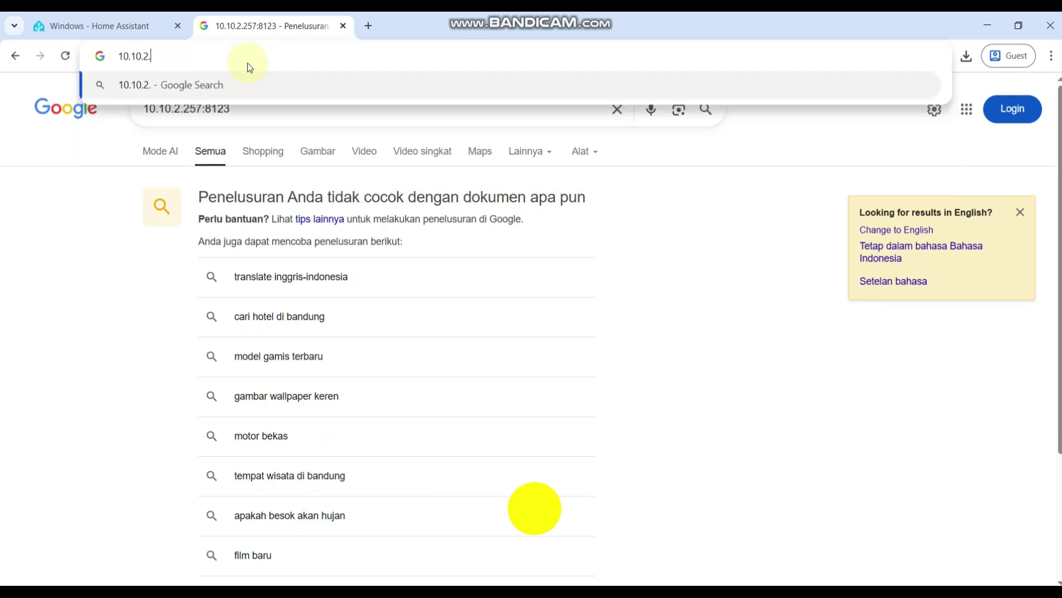
pyautogui.write('157:8123')
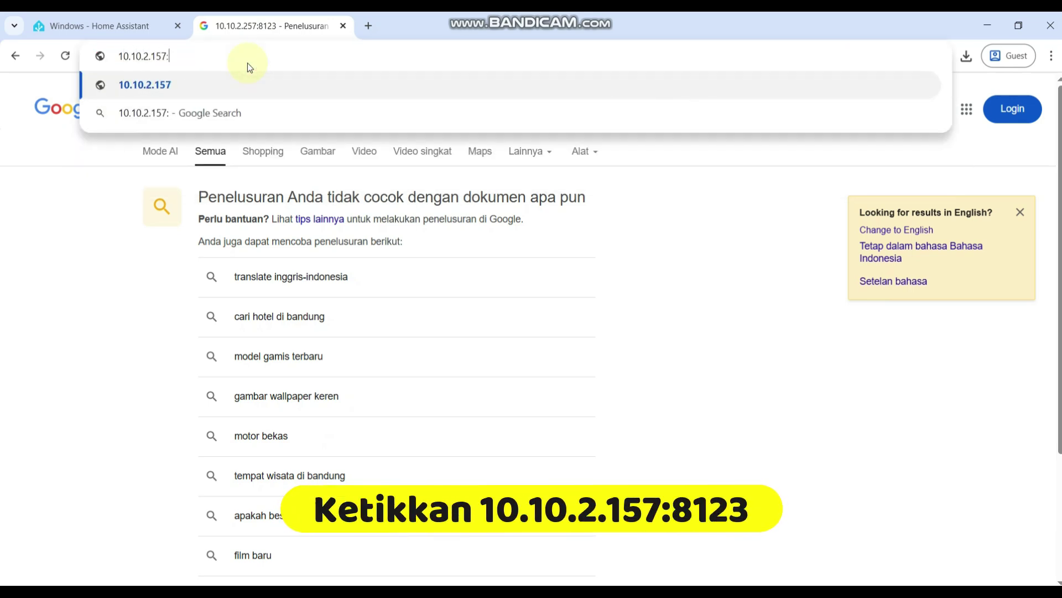
pyautogui.press('Return')
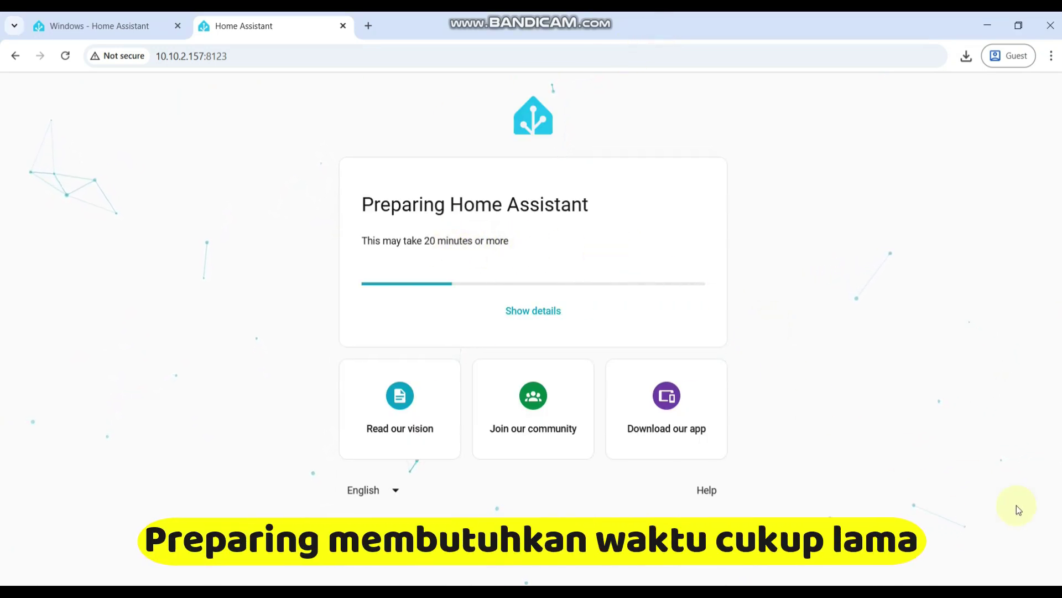
# Check the Wi-Fi connection in the taskbar while Home Assistant finishes preparing.
pyautogui.click(940, 591)
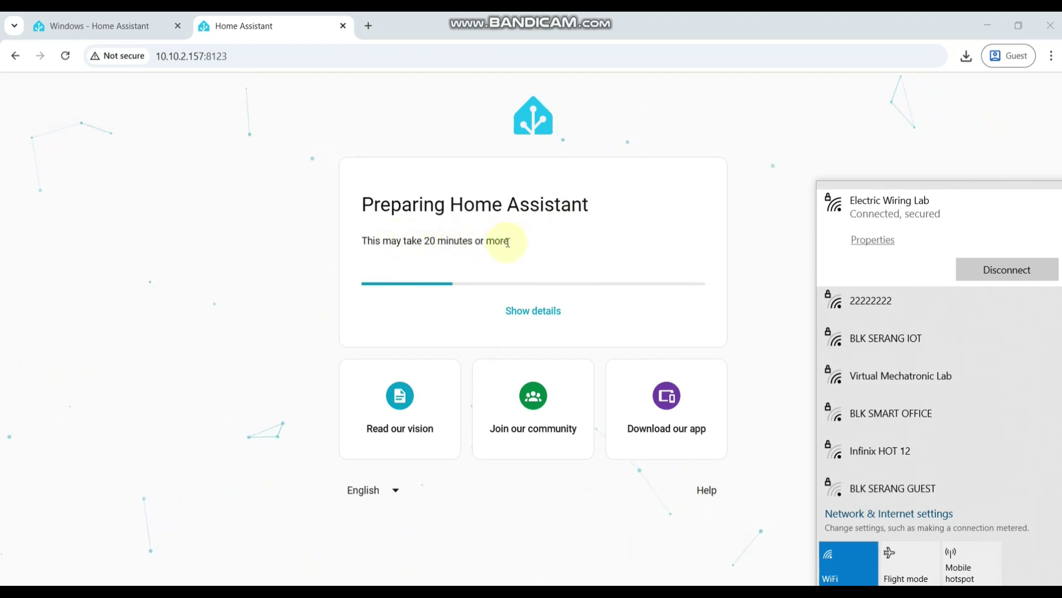
pyautogui.click(317, 21)
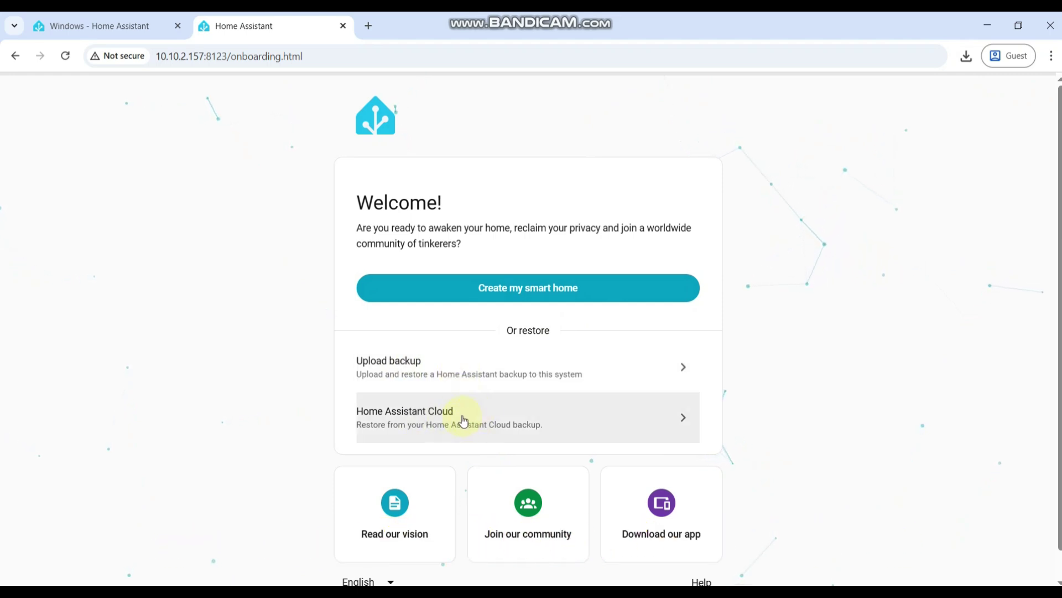
# Start a new smart home and create the user with name, username, and a confirmed password.
pyautogui.click(537, 292)
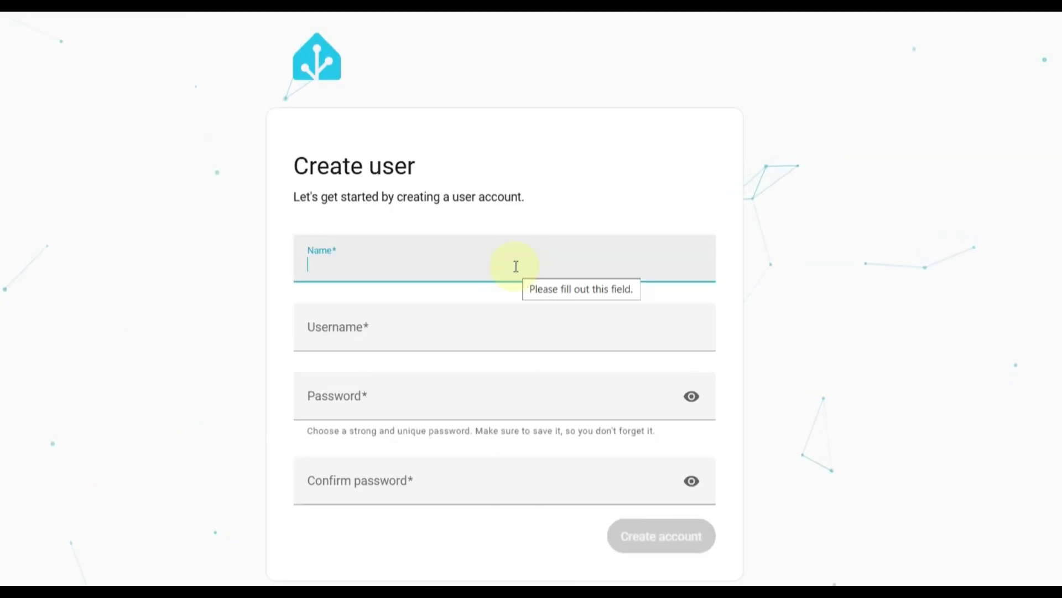
pyautogui.write('R')
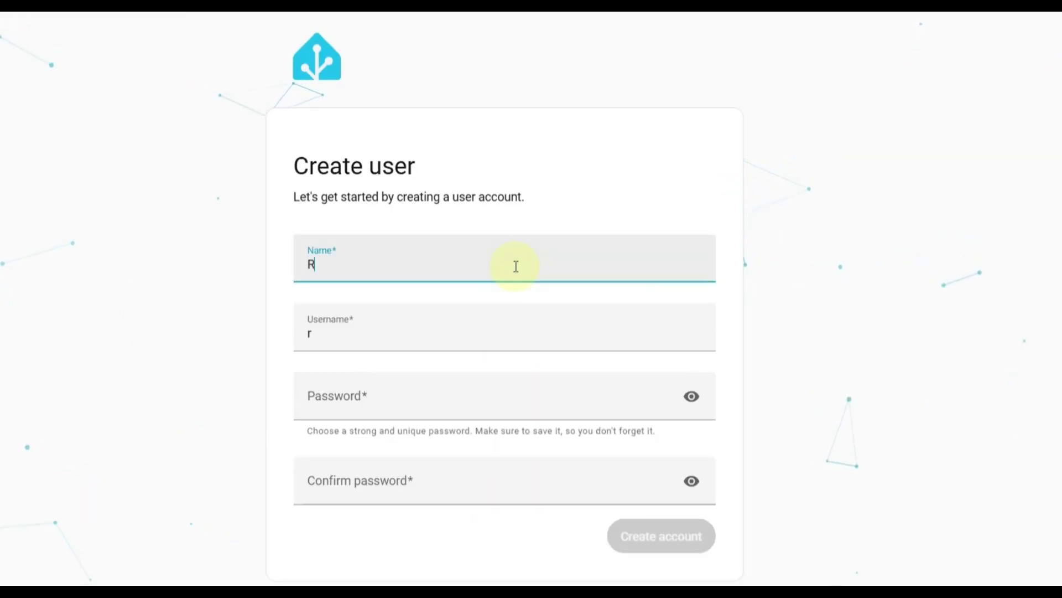
pyautogui.write('umah Saya')
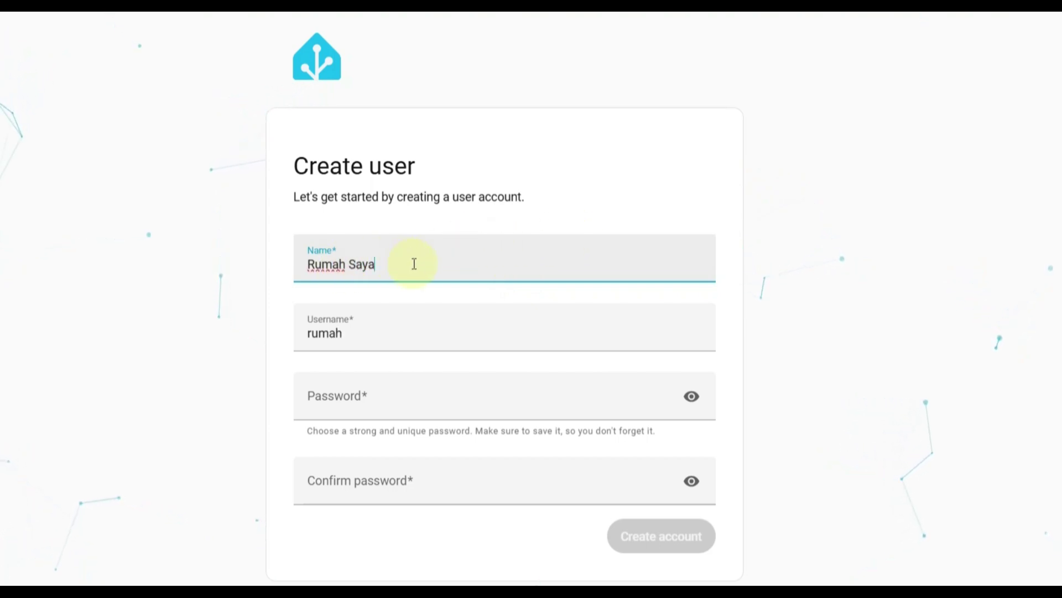
pyautogui.click(384, 345)
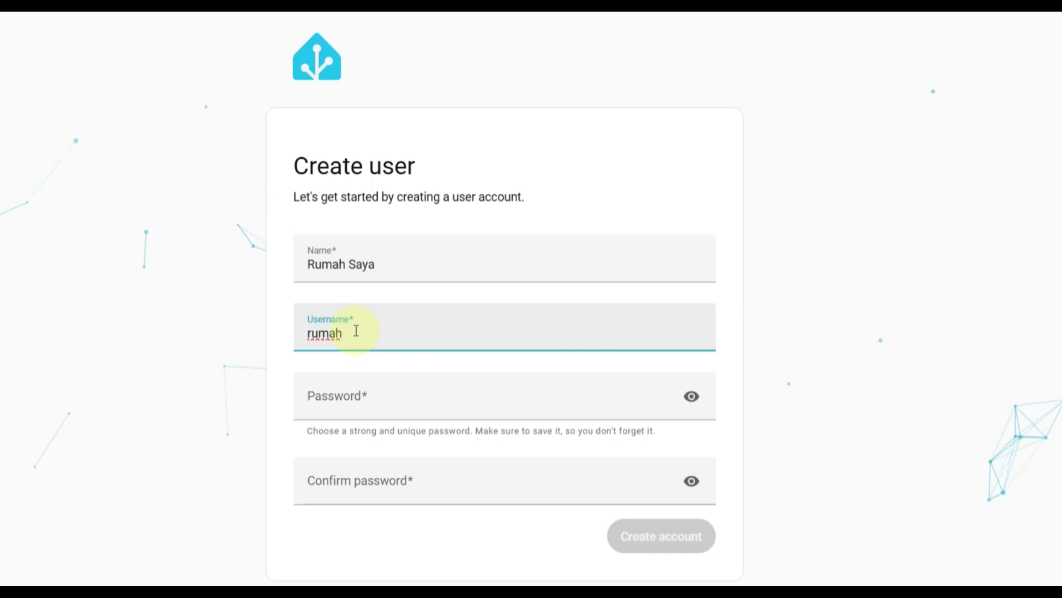
pyautogui.click(383, 398)
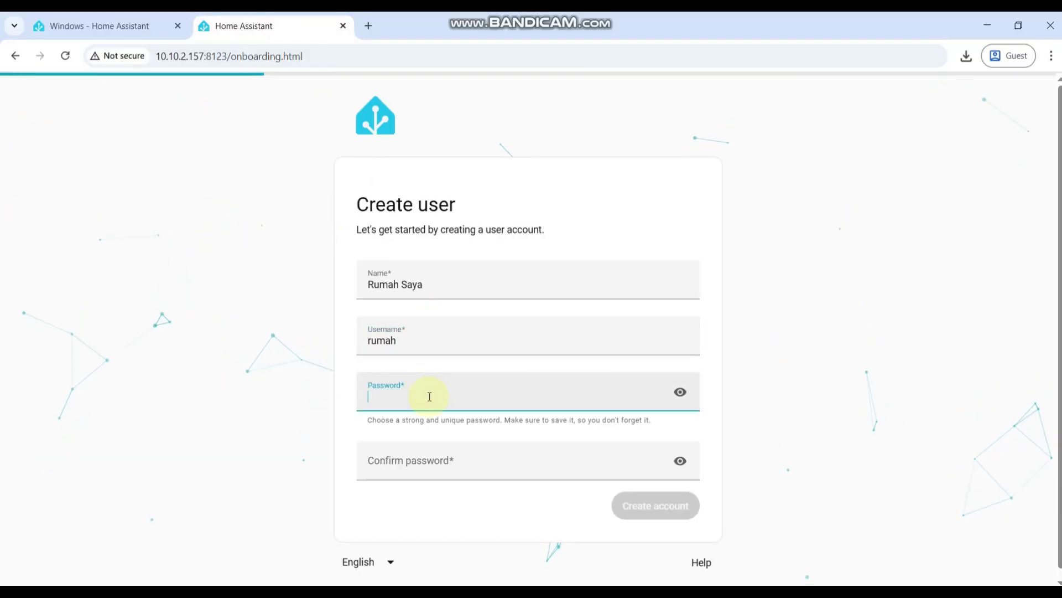
pyautogui.write('r')
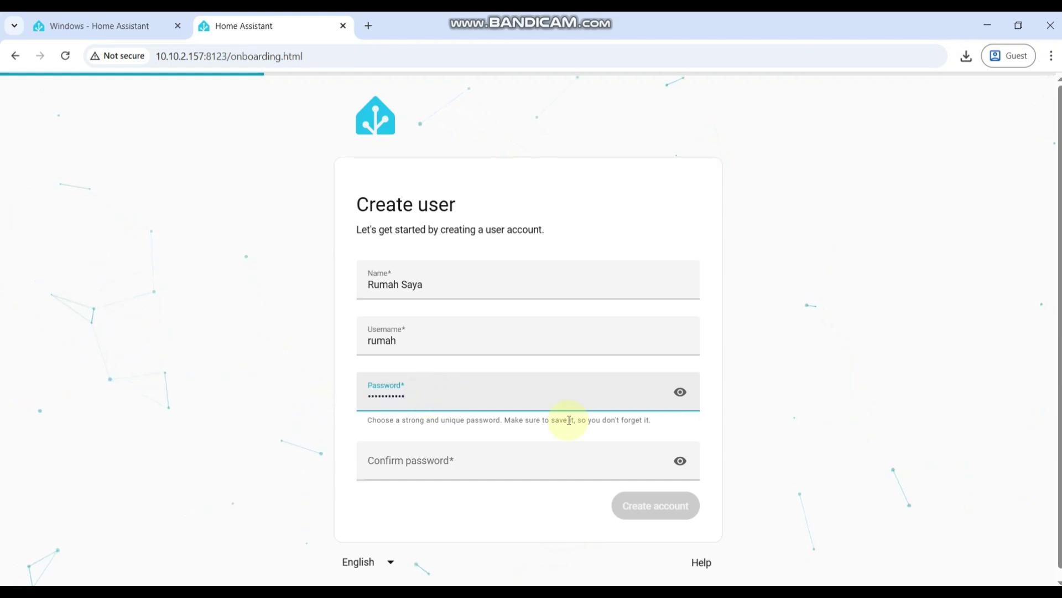
pyautogui.click(680, 392)
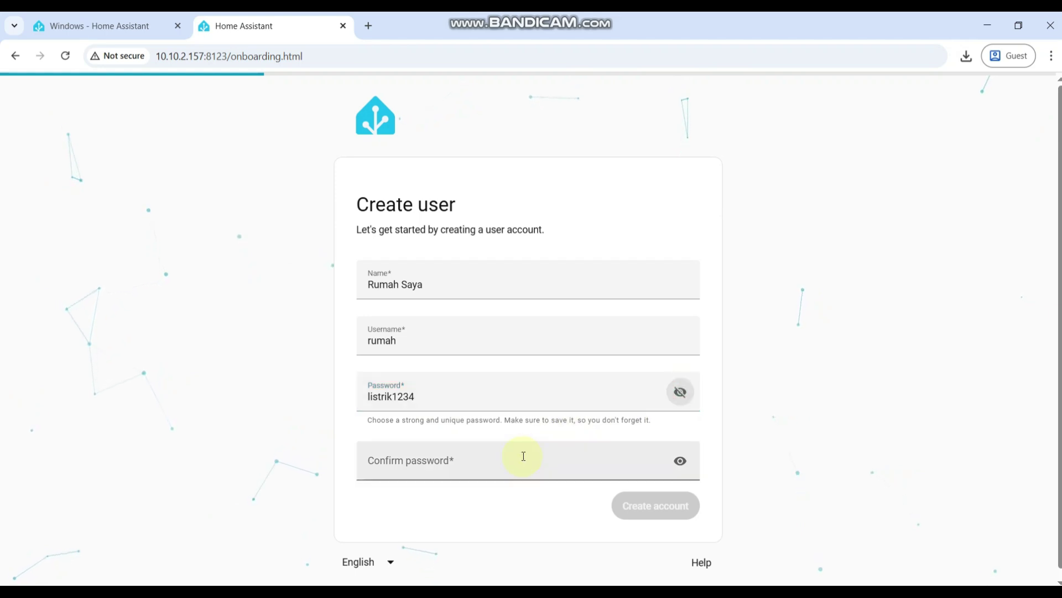
pyautogui.click(523, 456)
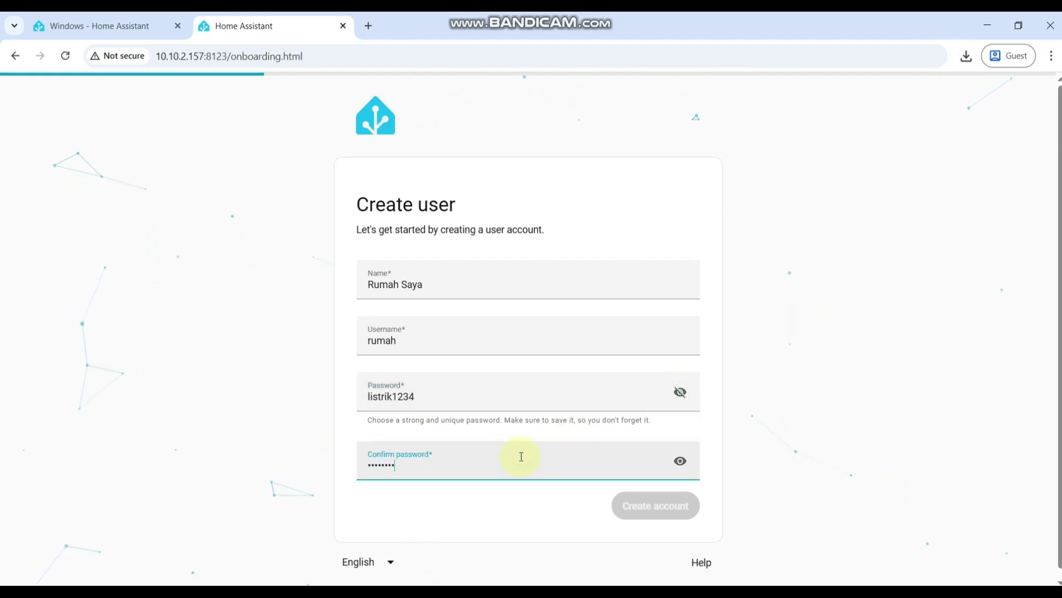
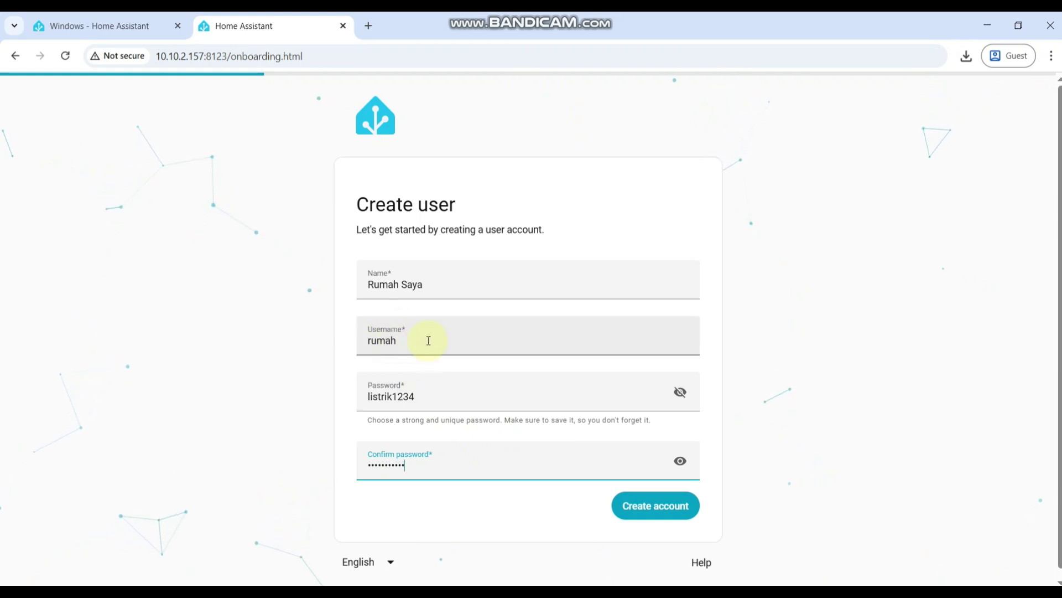
pyautogui.click(650, 512)
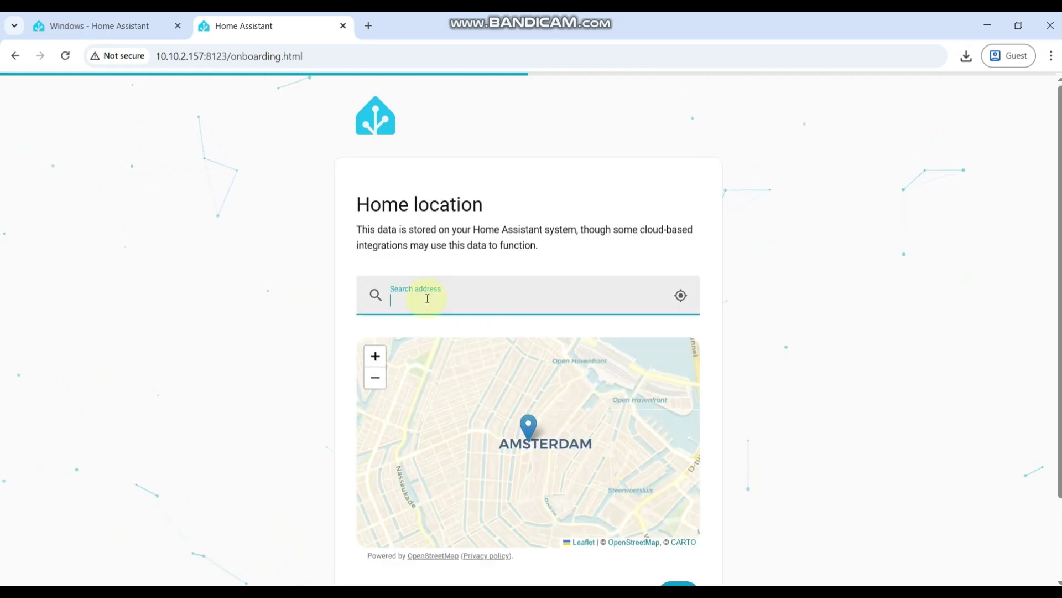
# Search 'kota serang', pick Serang, Banten, Indonesia as the home location, and continue.
pyautogui.write('kota serang')
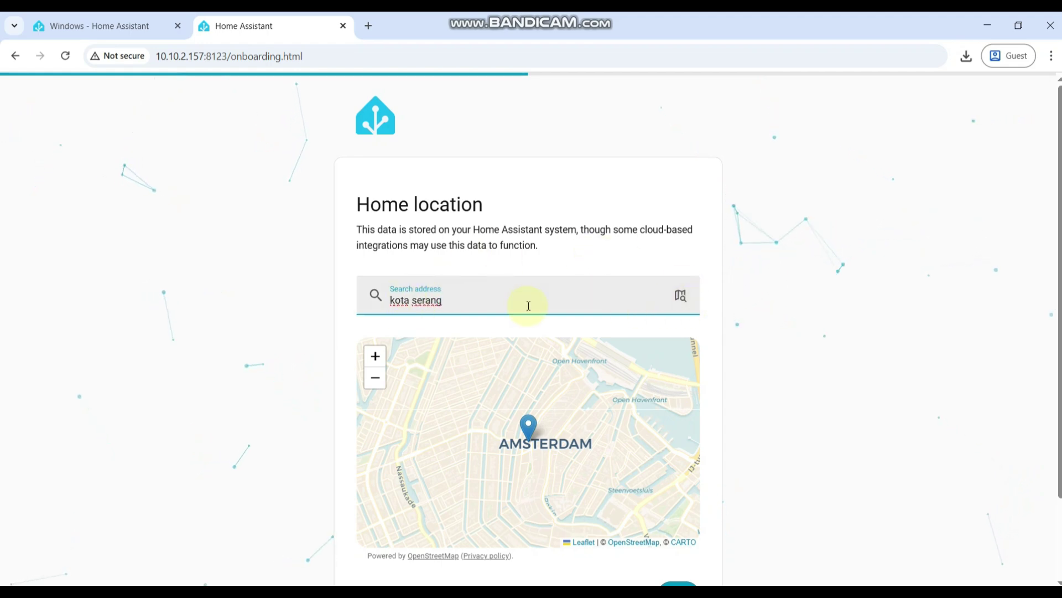
pyautogui.press('Return')
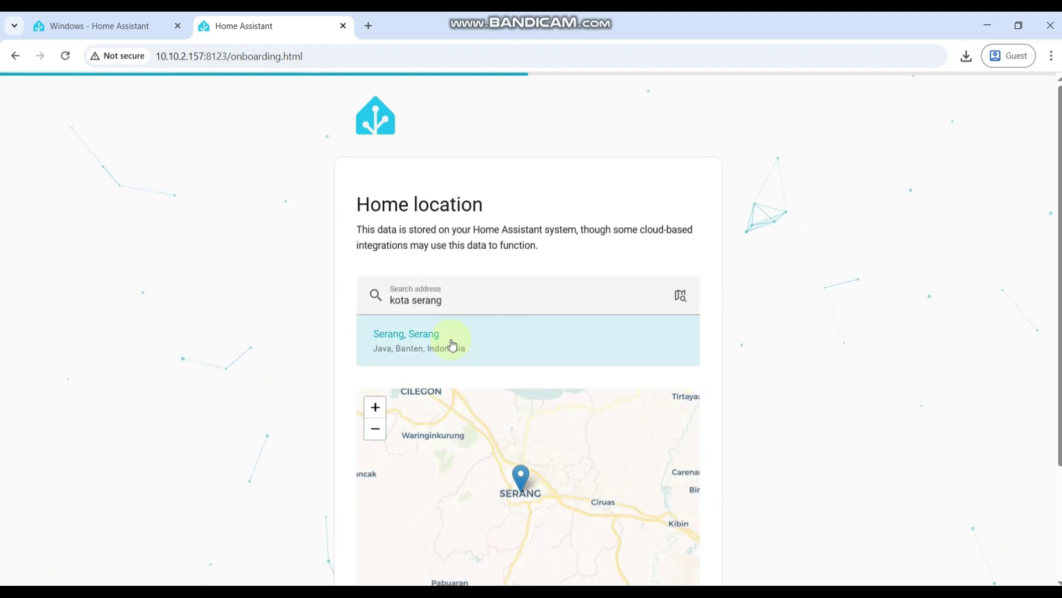
pyautogui.click(440, 337)
pyautogui.scroll(-3, 863, 351)
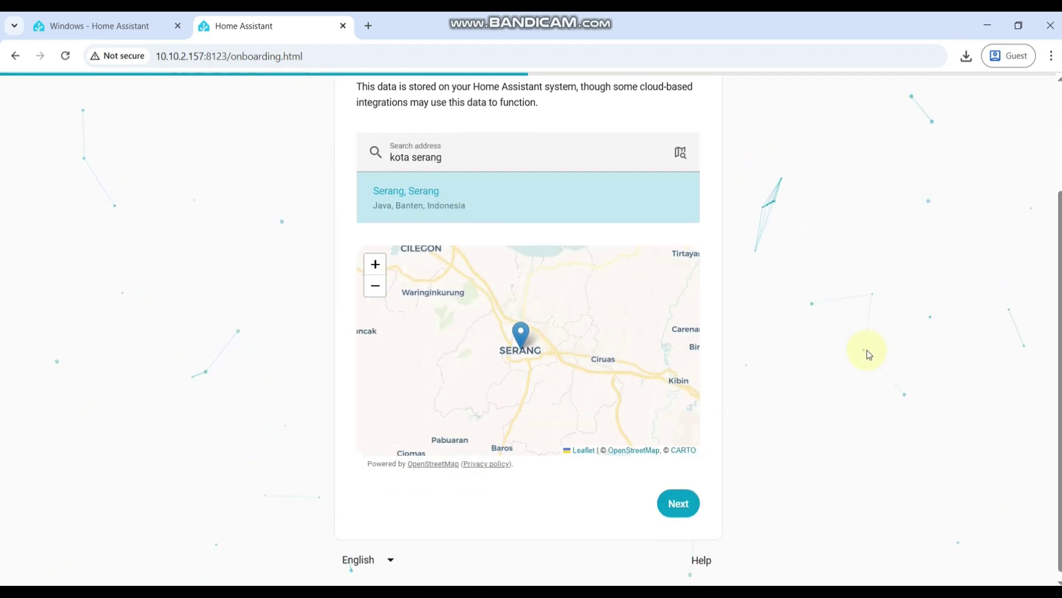
pyautogui.click(680, 498)
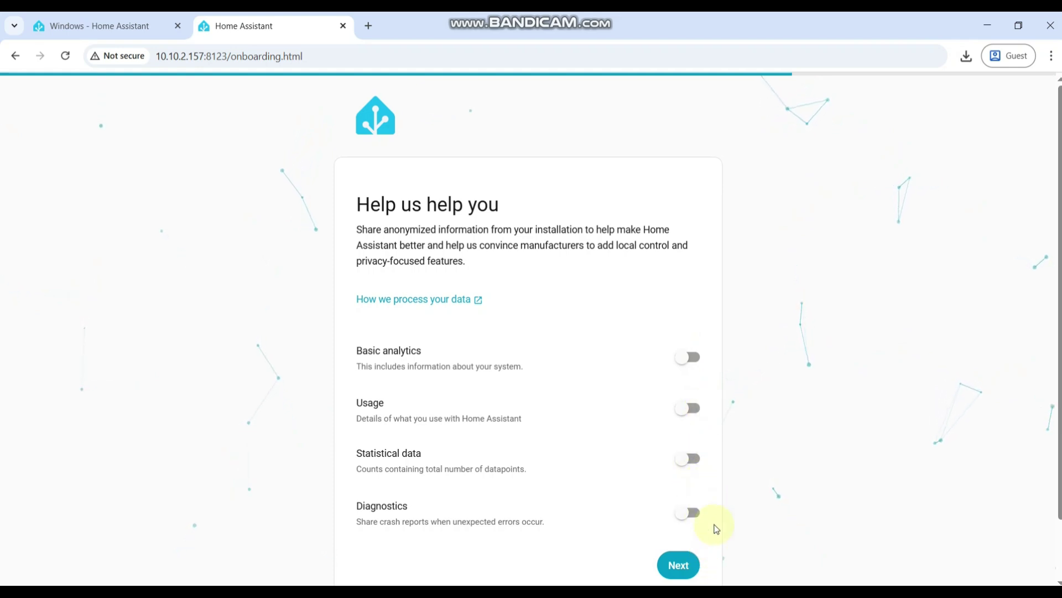
# Skip all analytics sharing and finish on the compatible devices page.
pyautogui.scroll(-1, 908, 449)
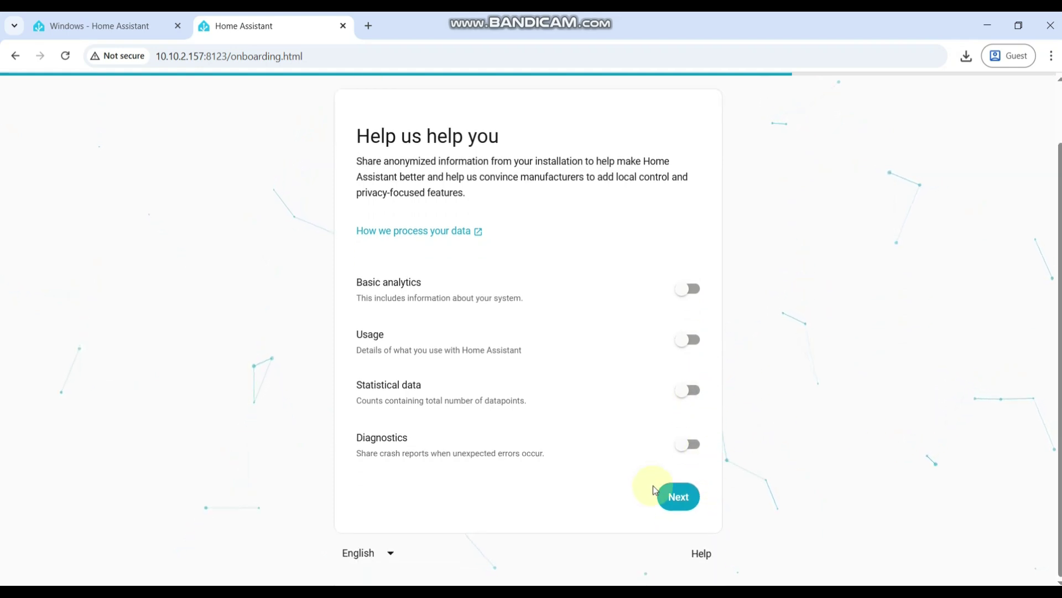
pyautogui.click(680, 504)
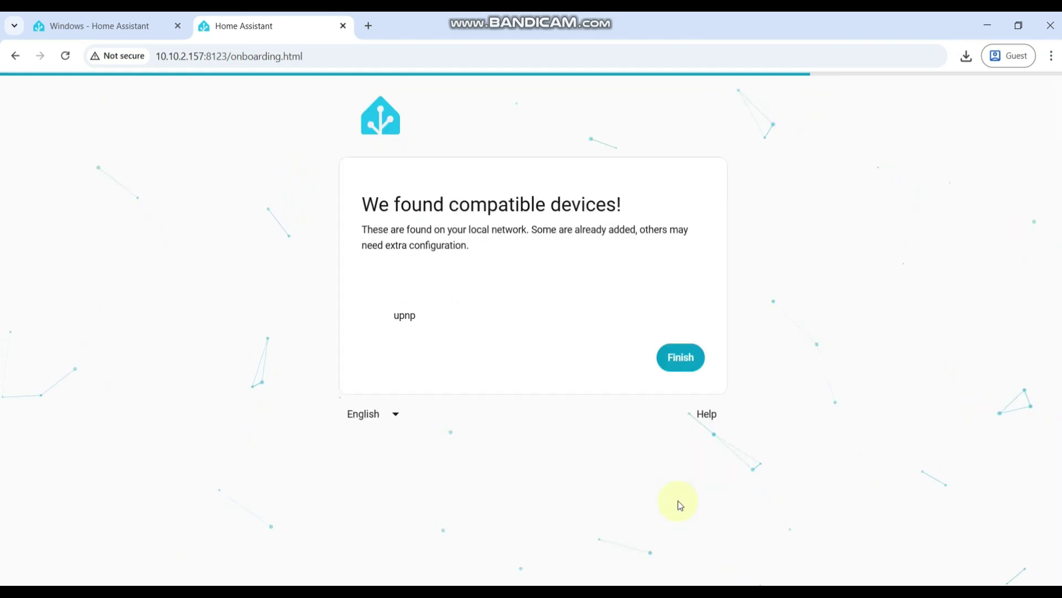
pyautogui.click(682, 359)
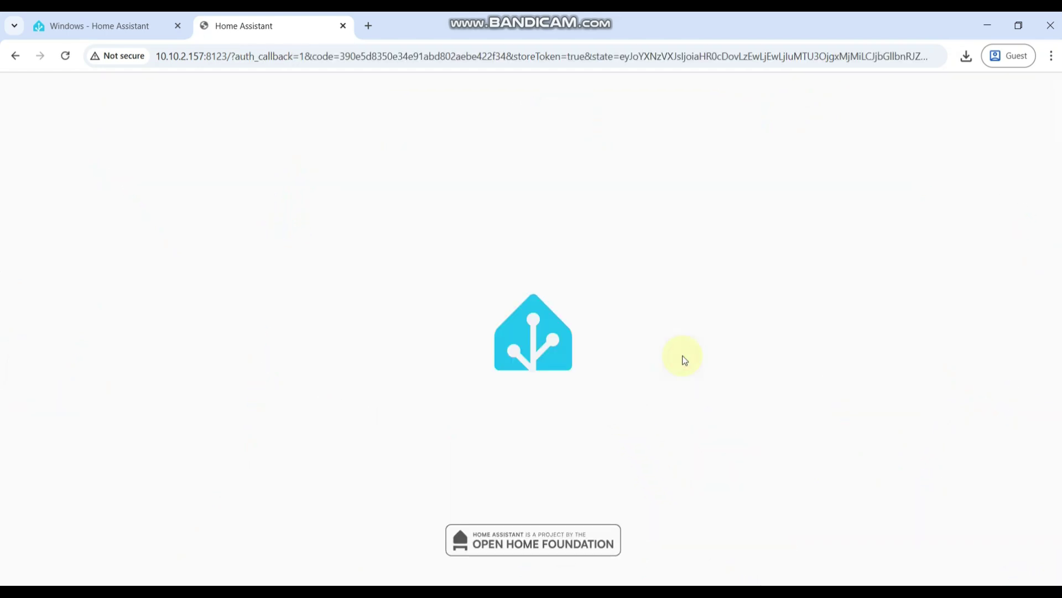